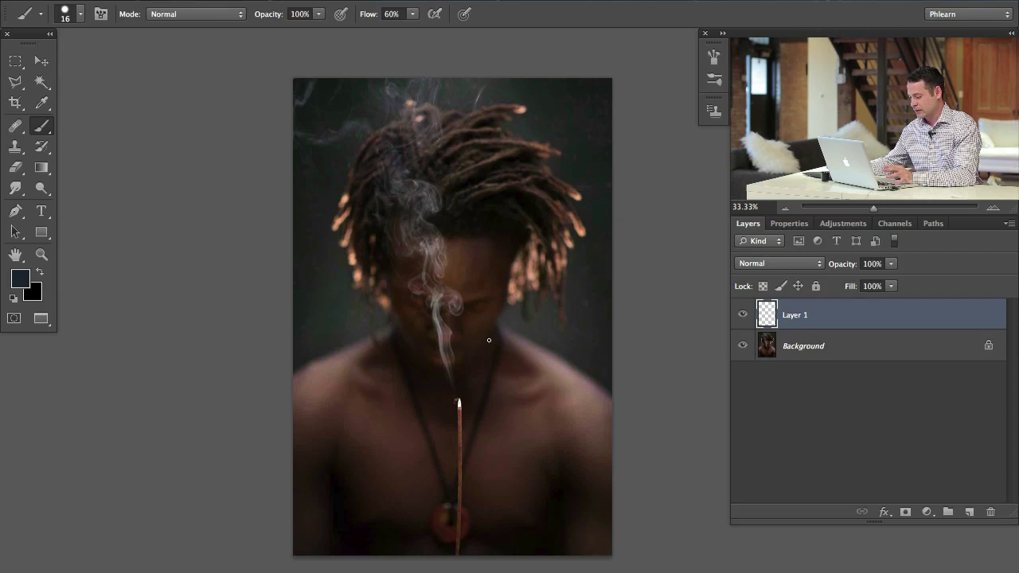
- Restore the default colours and make white the foreground colour for painting on Layer 1
scroll(441, 358, "up", 1)
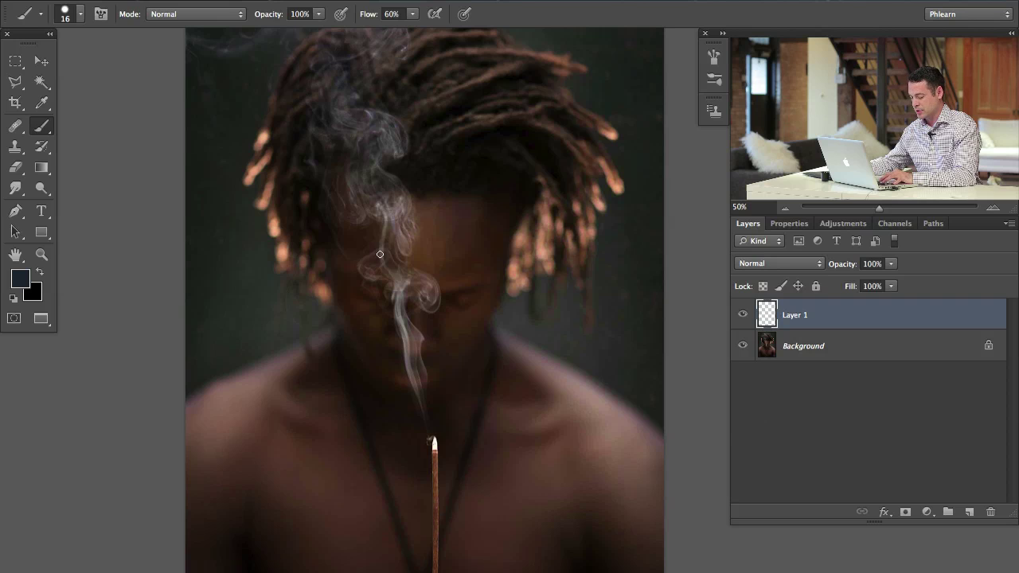
key("d")
key("x")
left_click_drag(371, 73, 352, 208)
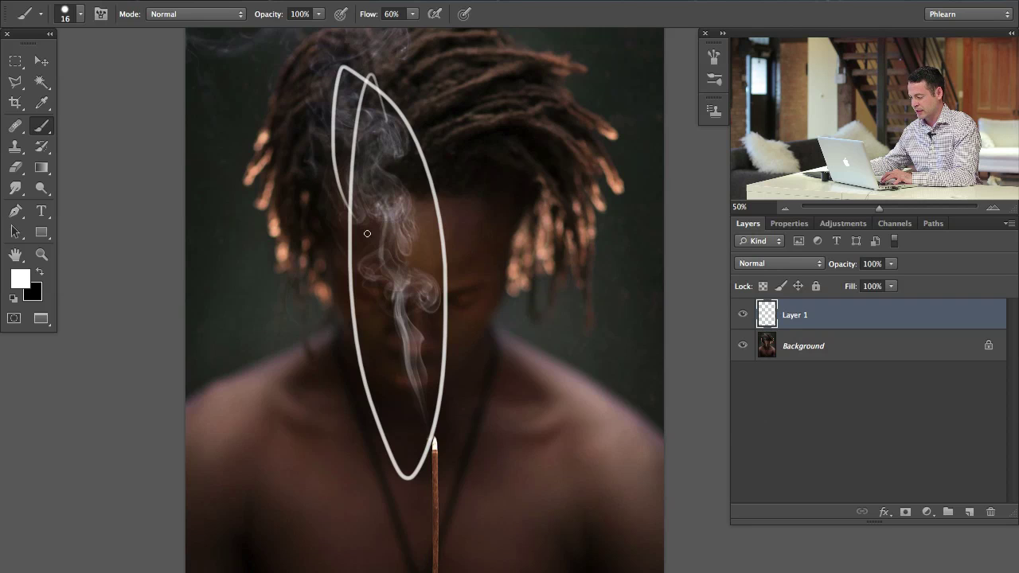
key("ctrl+z")
key("ctrl+z")
key("ctrl+z")
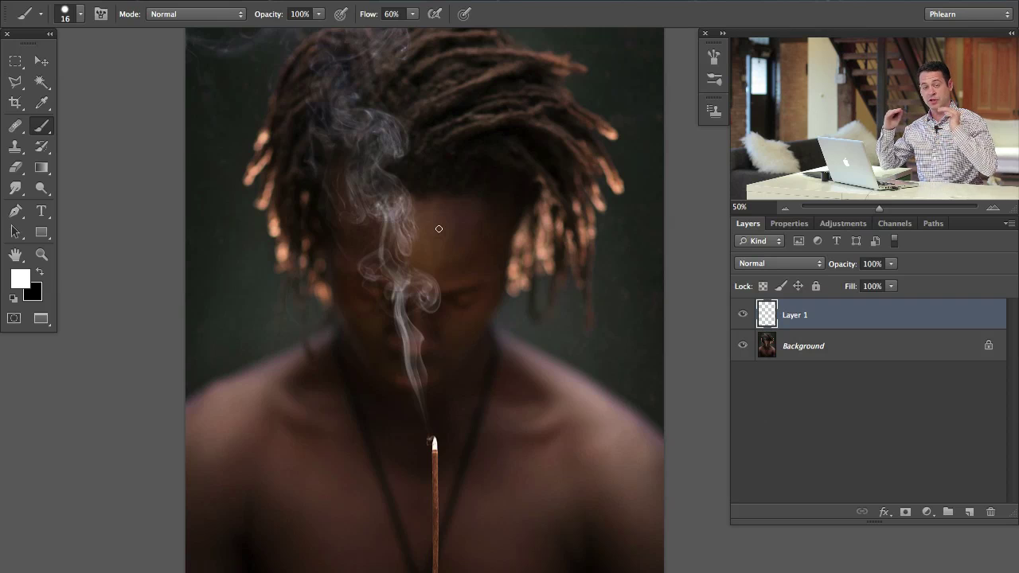
left_click_drag(394, 109, 321, 263)
key("ctrl+z")
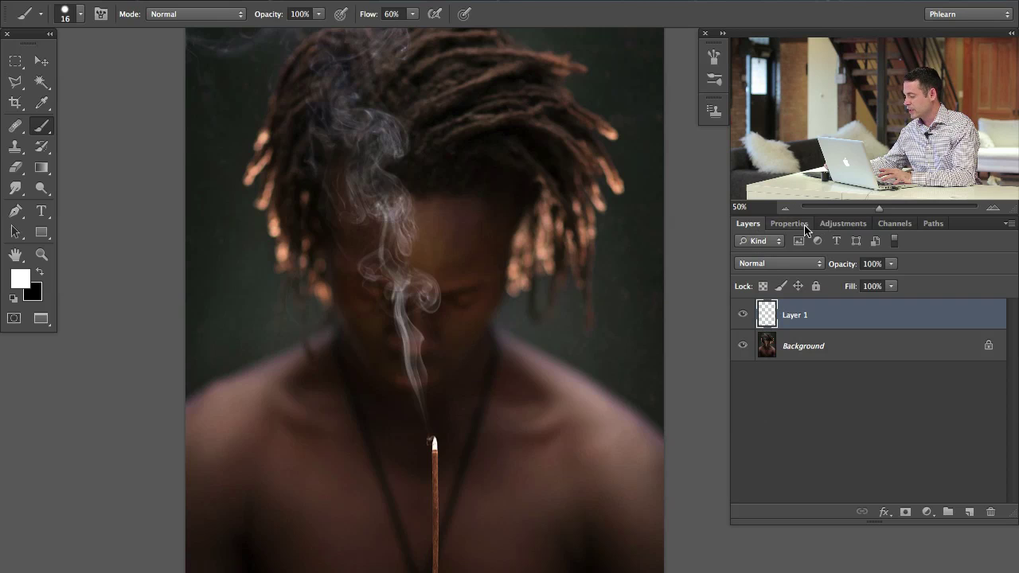
- Open the image's channel list and display the Red channel on its own
left_click(893, 226)
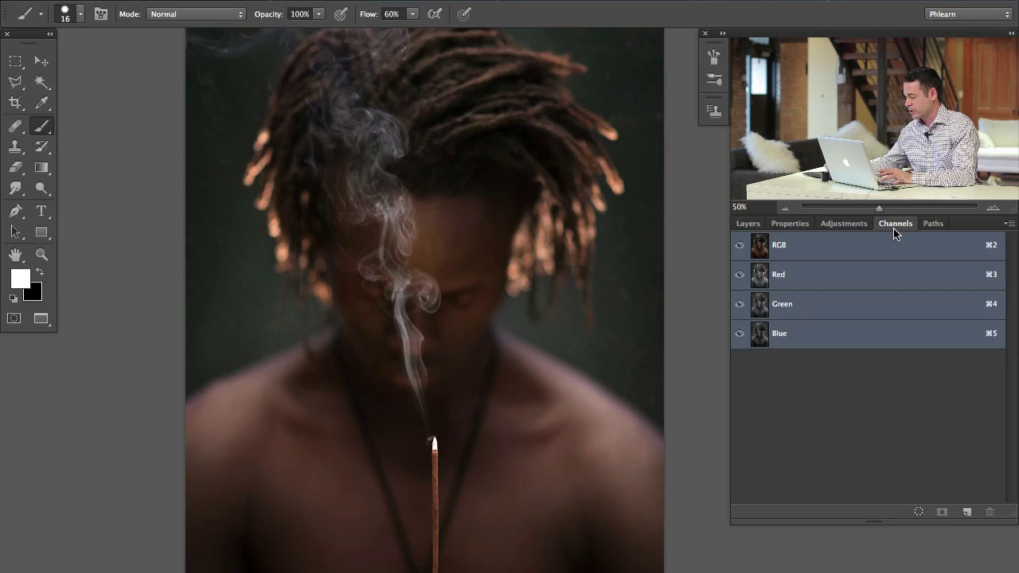
left_click(529, 2)
left_click(533, 166)
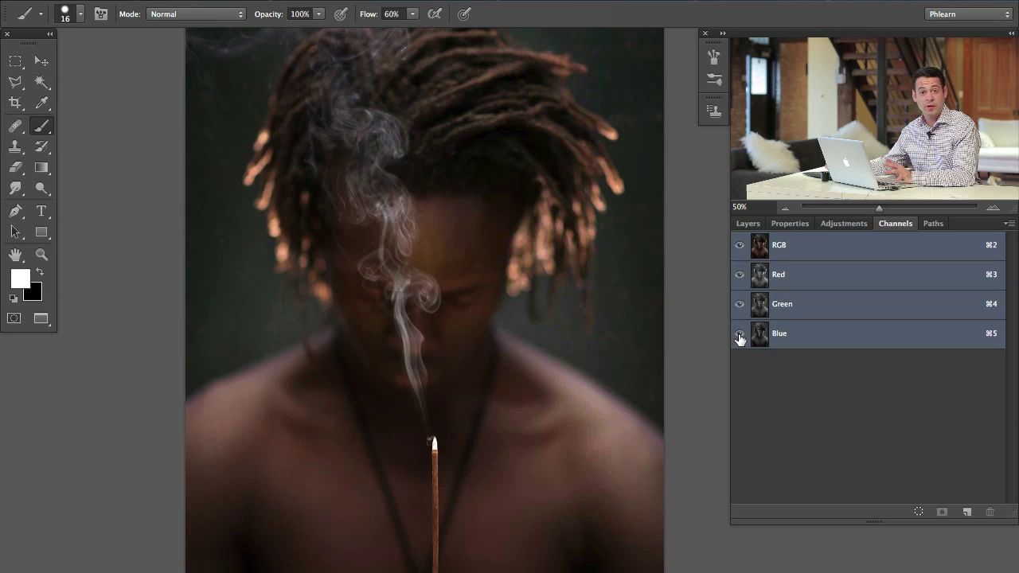
left_click(802, 278)
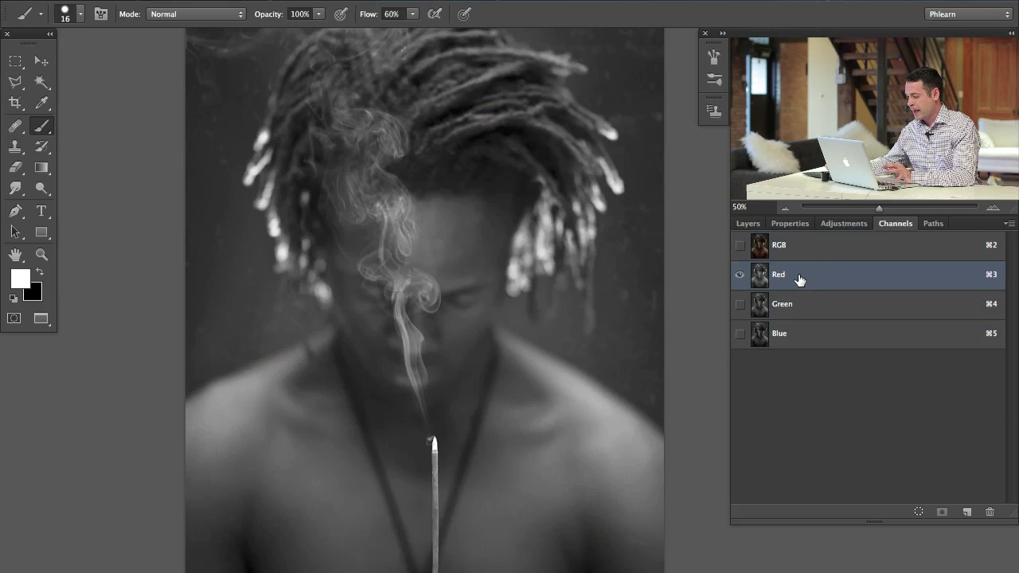
mouse_move(555, 378)
left_mouse_down()
mouse_move(548, 313)
mouse_move(550, 355)
left_mouse_up()
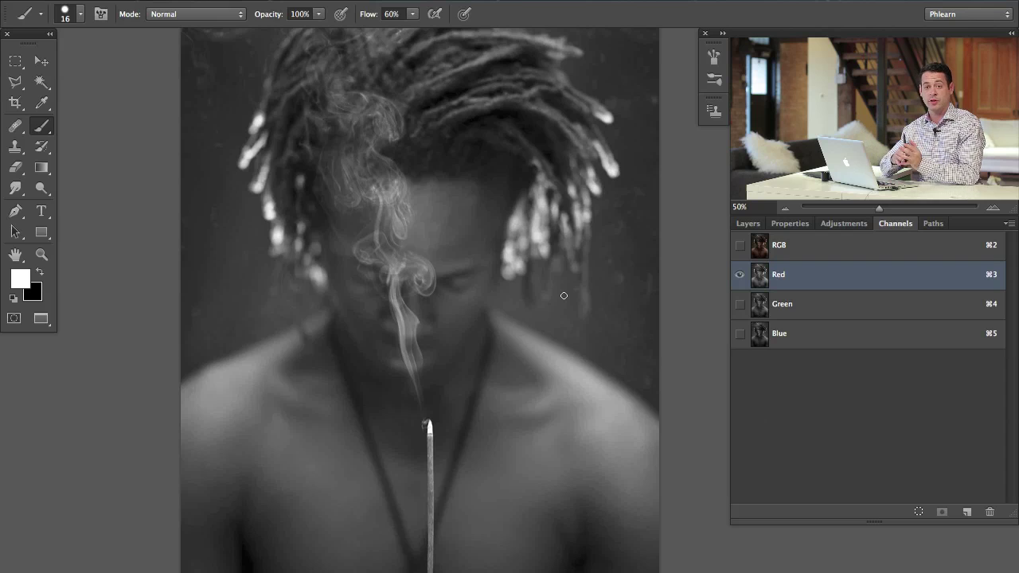
- Compare how strongly the smoke separates from its surroundings in the Red, Green and Blue channels
left_click(807, 309)
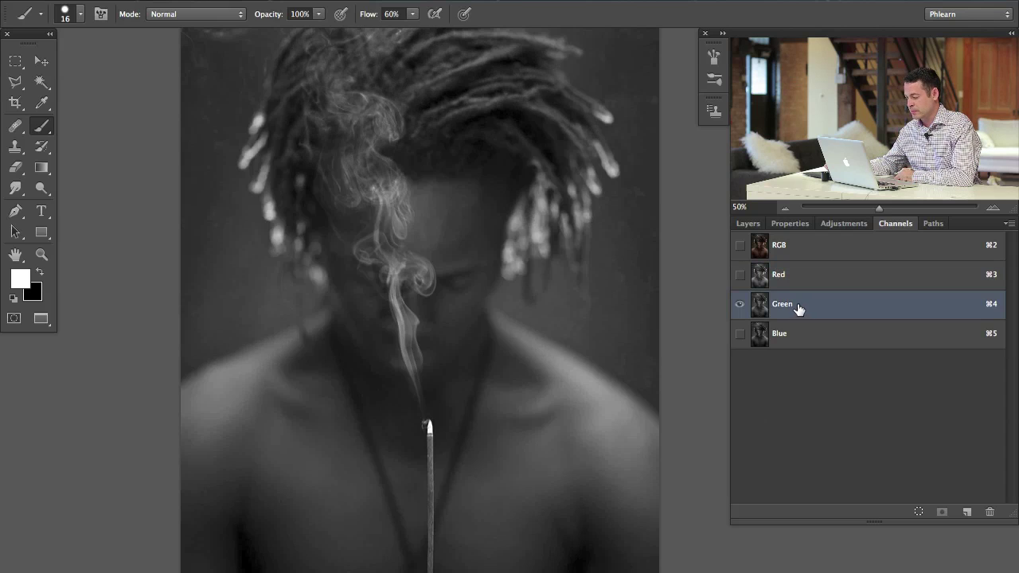
left_click(799, 277)
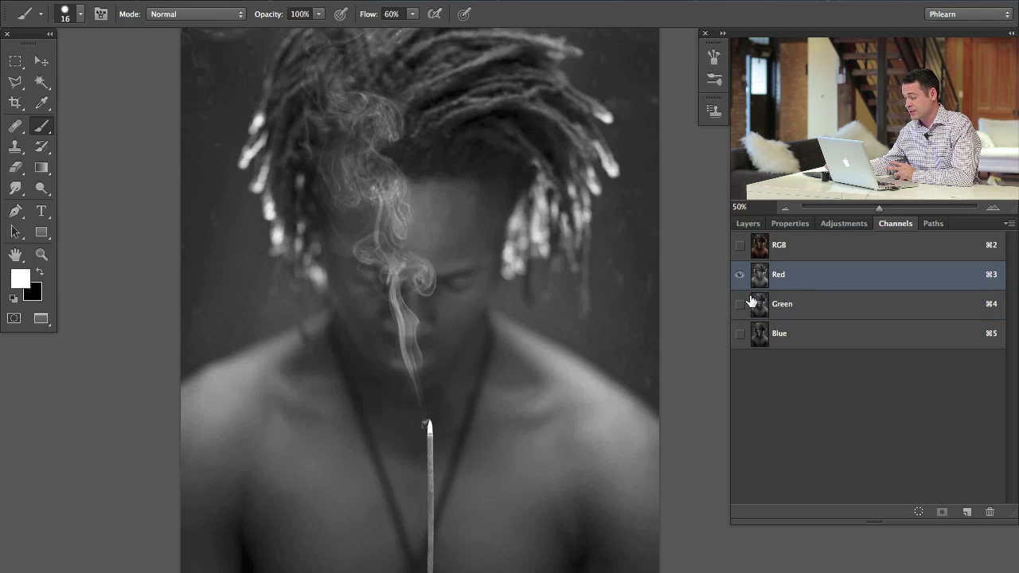
left_click(808, 309)
left_click(807, 336)
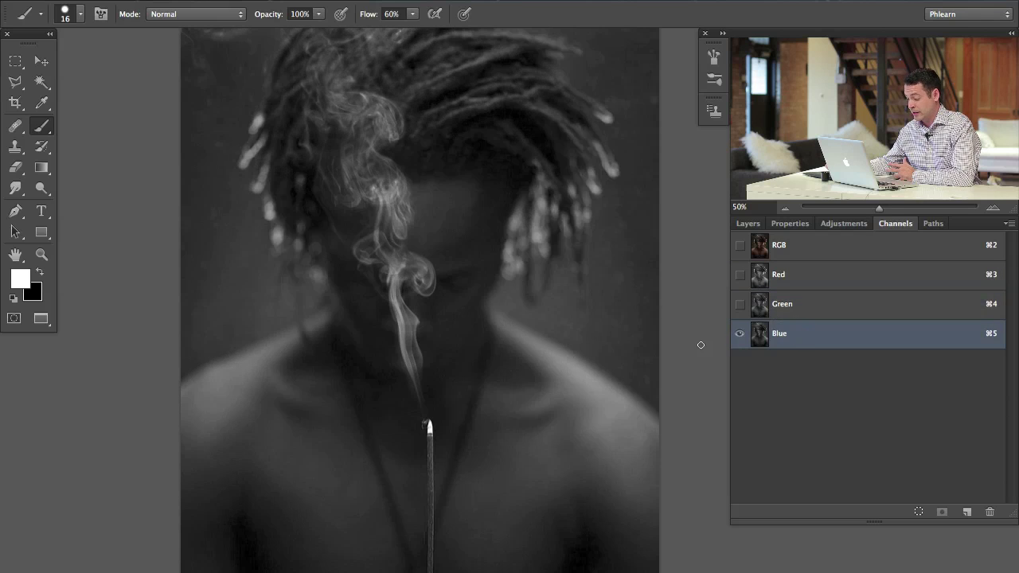
left_click(807, 278)
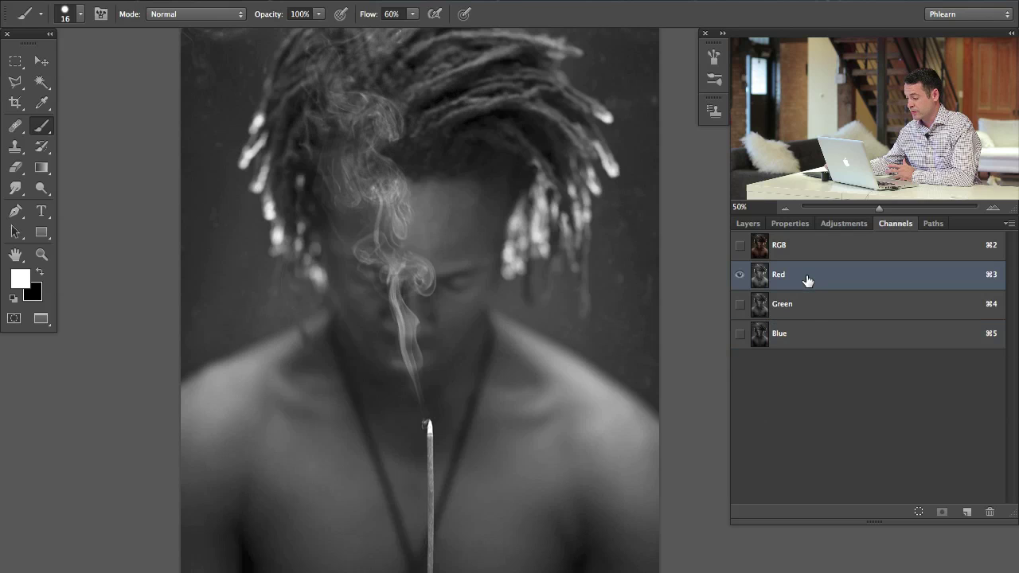
left_click(808, 335)
left_click(804, 307)
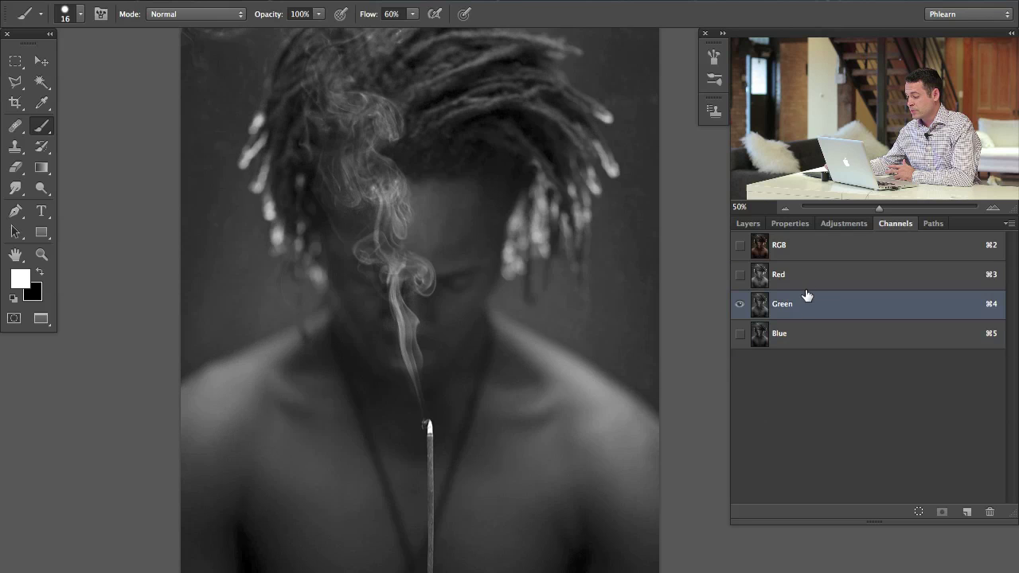
left_click(808, 284)
left_click(807, 310)
left_click(808, 334)
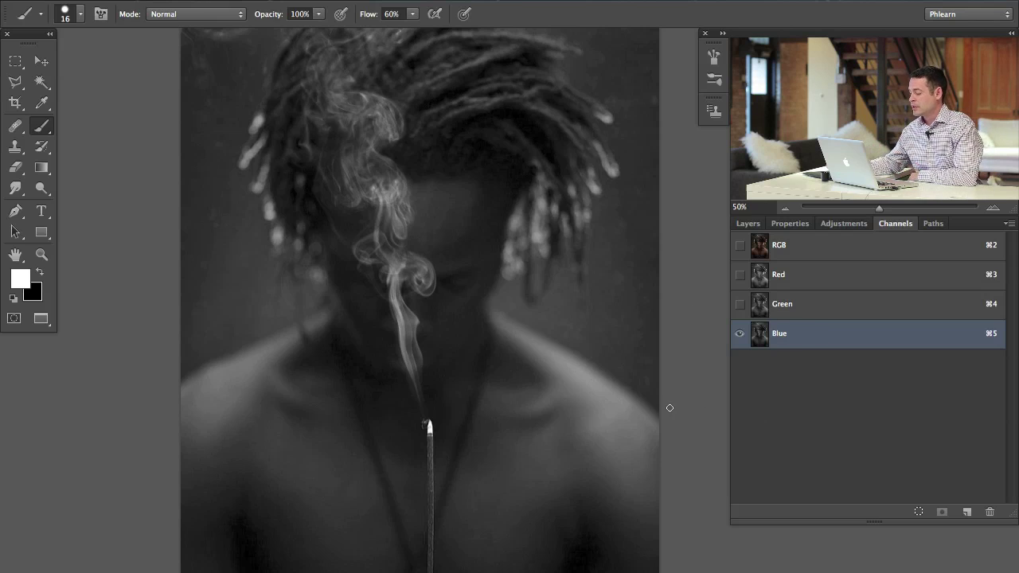
- Check the three colour channels again and examine the smoke in the Blue channel
left_click(804, 279)
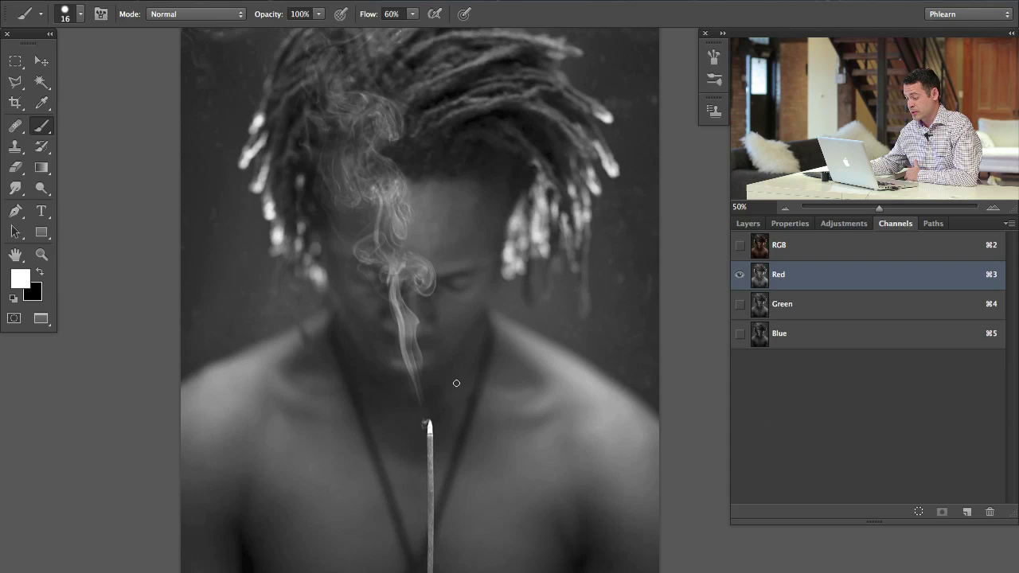
left_click(806, 304)
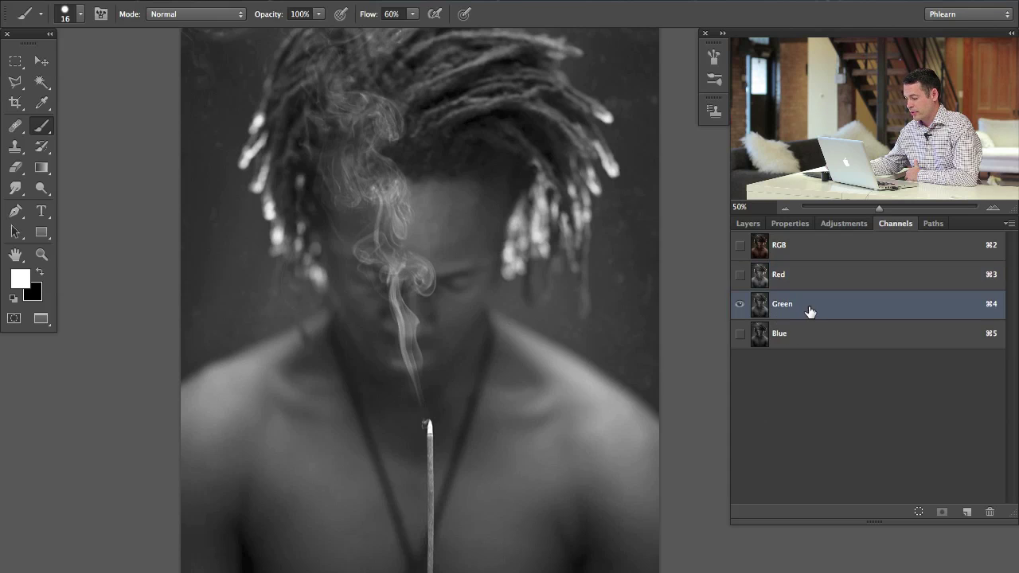
left_click(812, 337)
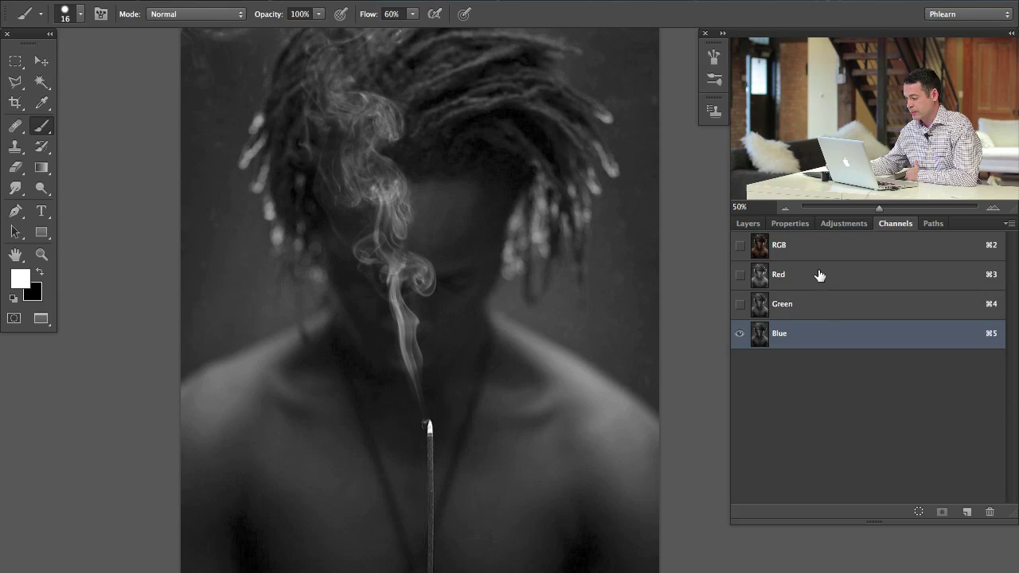
left_click(818, 274)
left_click(816, 335)
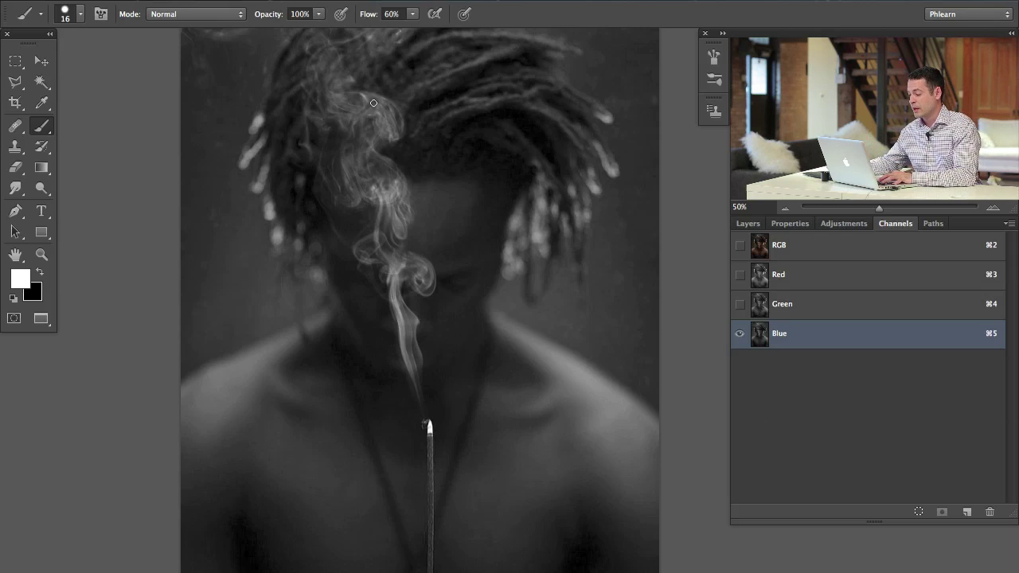
scroll(326, 159, "up", 2)
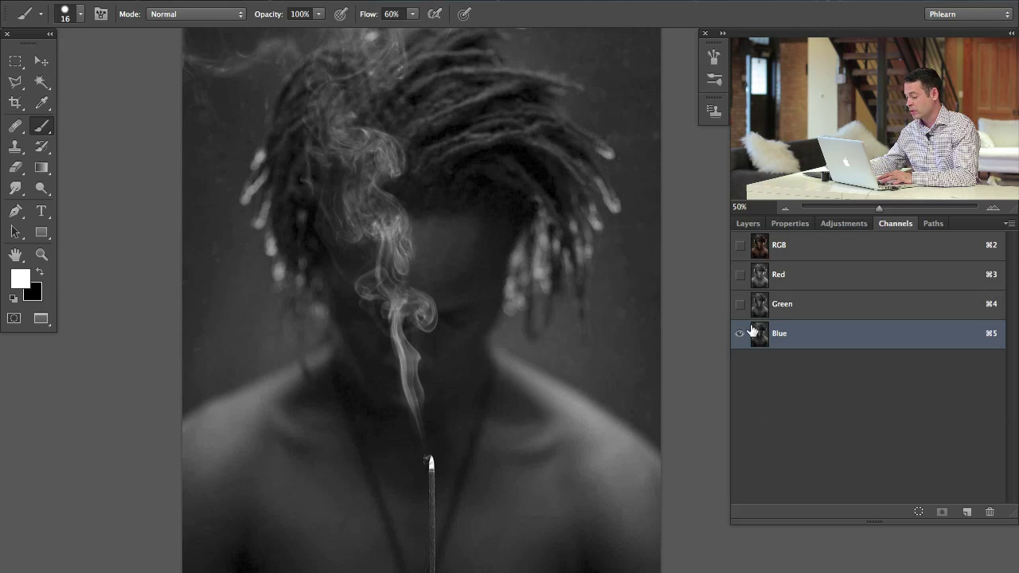
scroll(514, 440, "down", 1)
- Duplicate the Blue channel
left_click(794, 282)
left_click(807, 331)
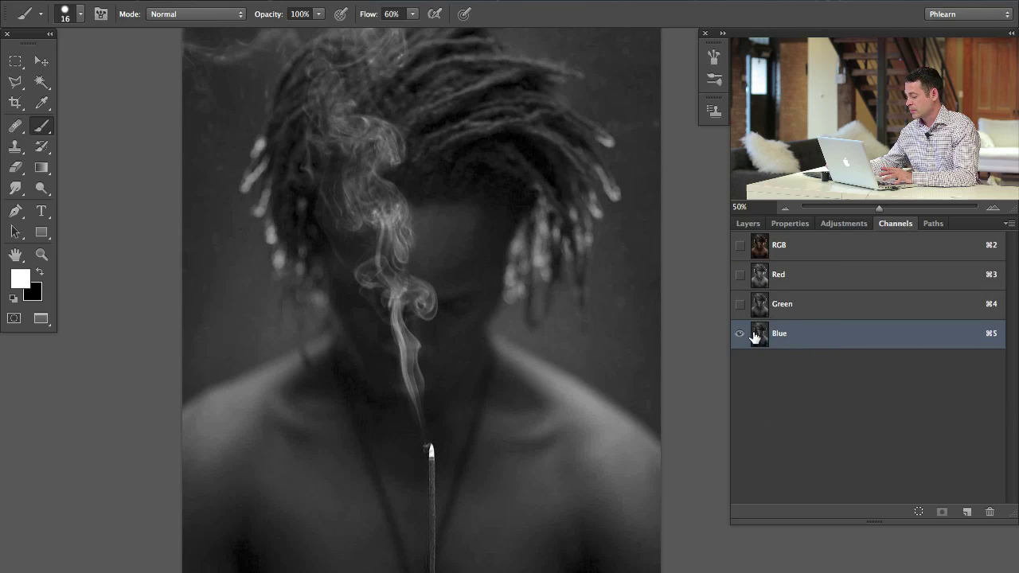
left_click_drag(842, 335, 967, 511)
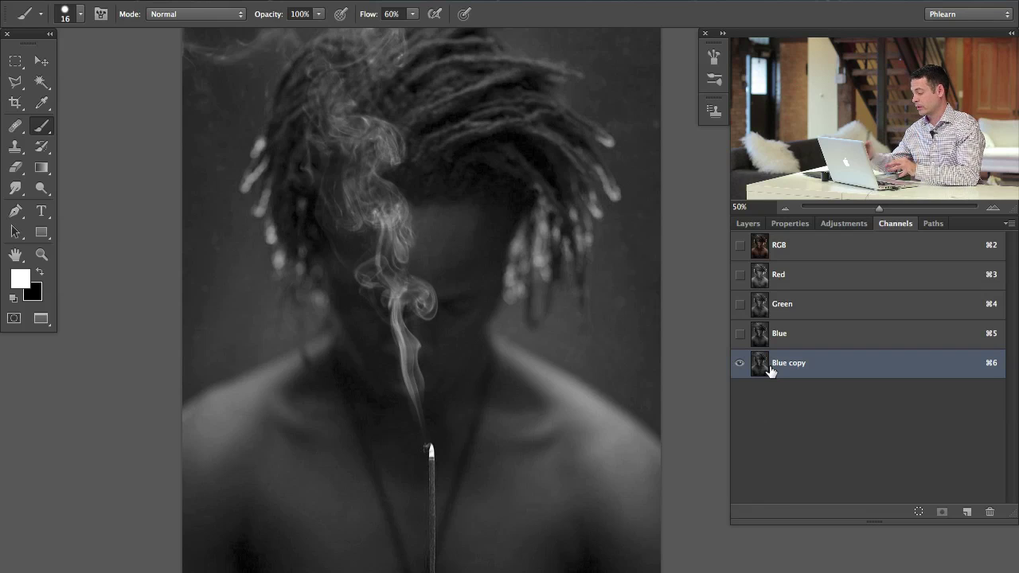
- Apply Levels to the Blue copy channel with an input black point of 28 and white point of 208
scroll(574, 363, "left", 4)
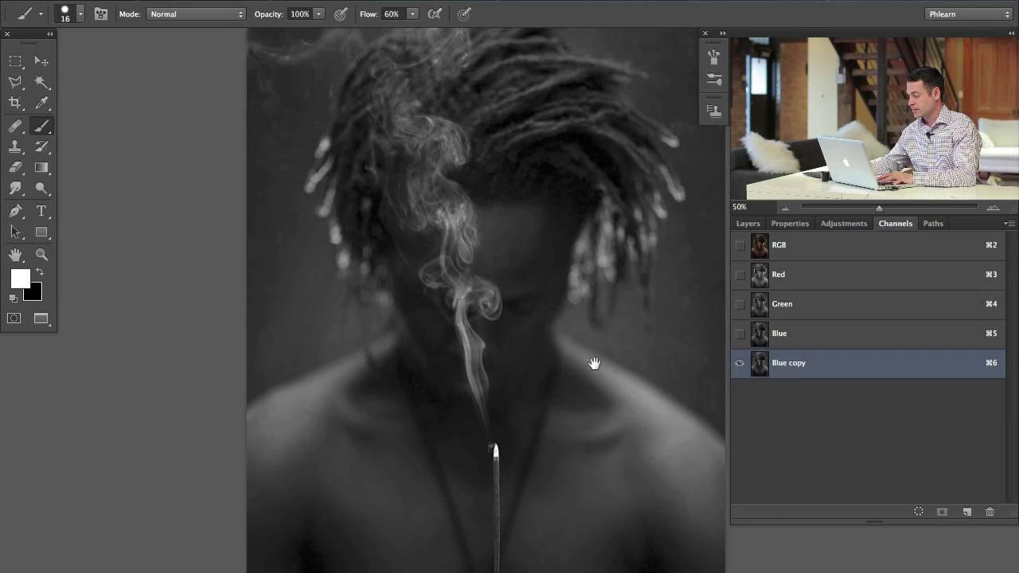
key("super+l")
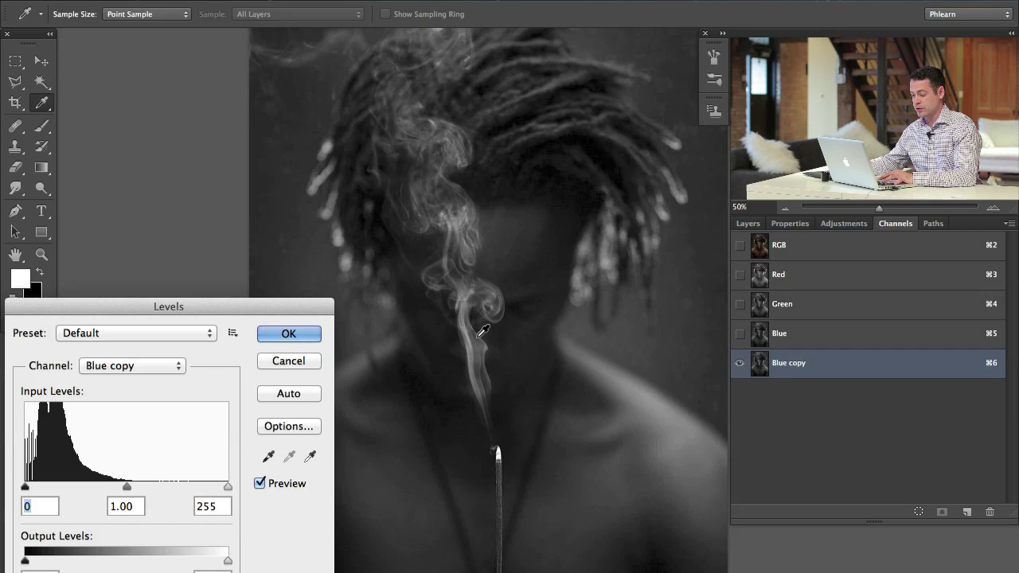
left_click_drag(262, 302, 264, 278)
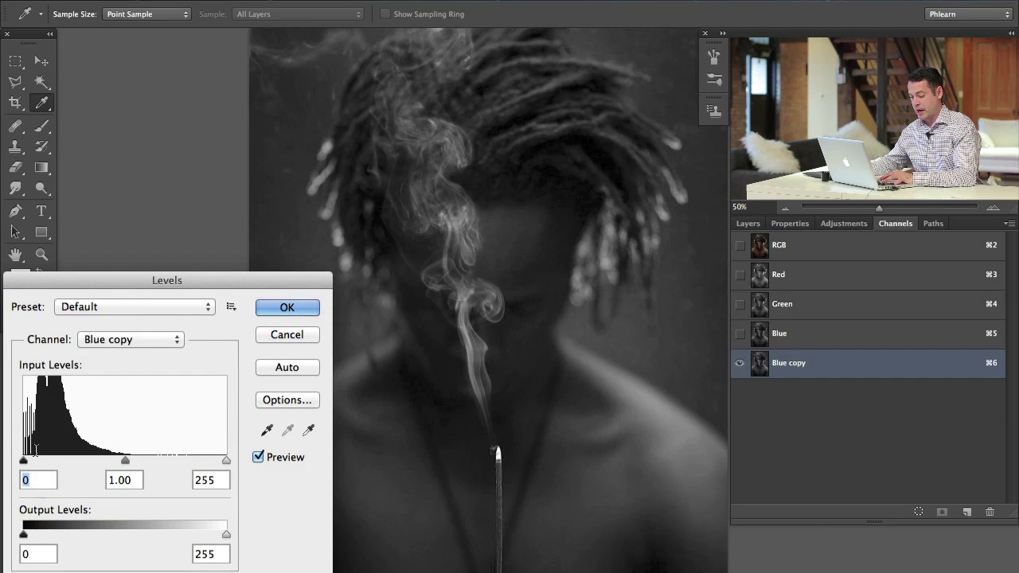
left_click_drag(23, 461, 40, 460)
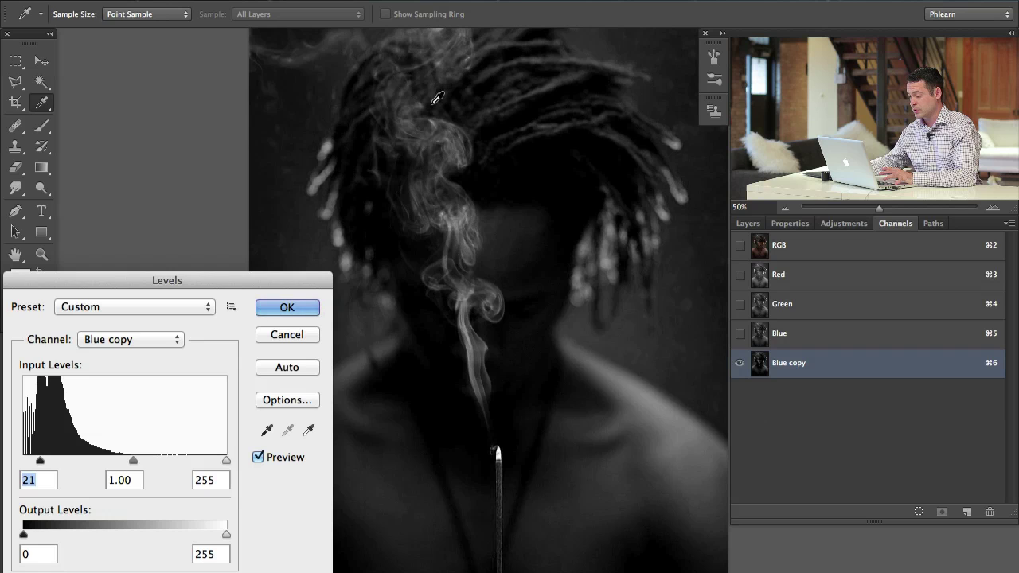
left_click_drag(226, 460, 188, 456)
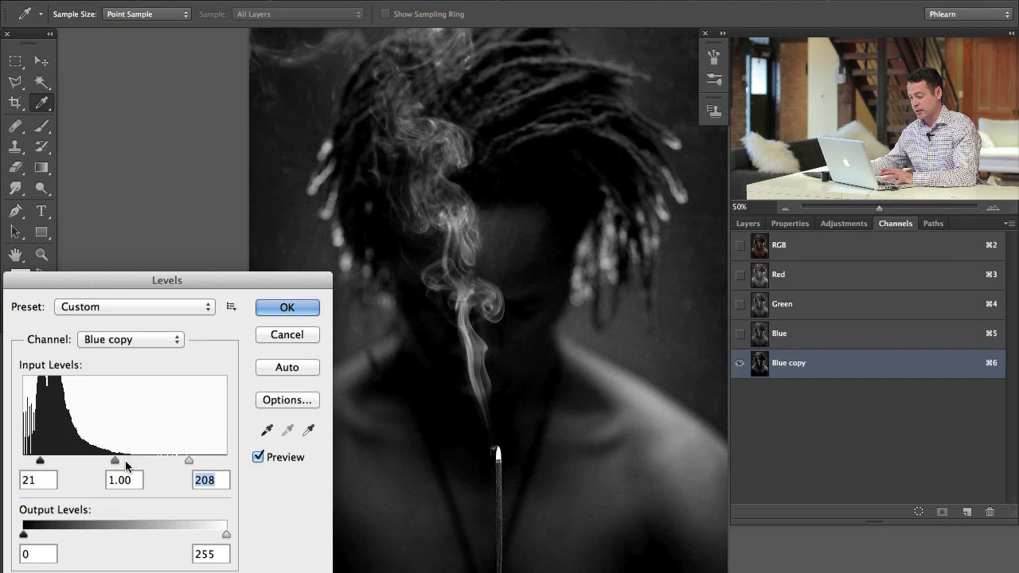
left_click_drag(40, 460, 72, 463)
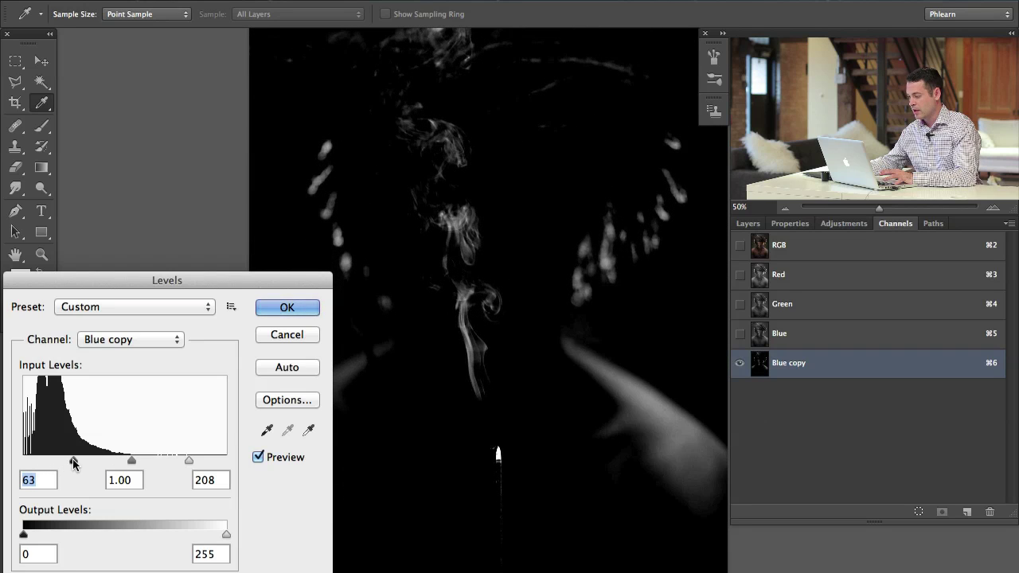
left_click_drag(73, 461, 49, 460)
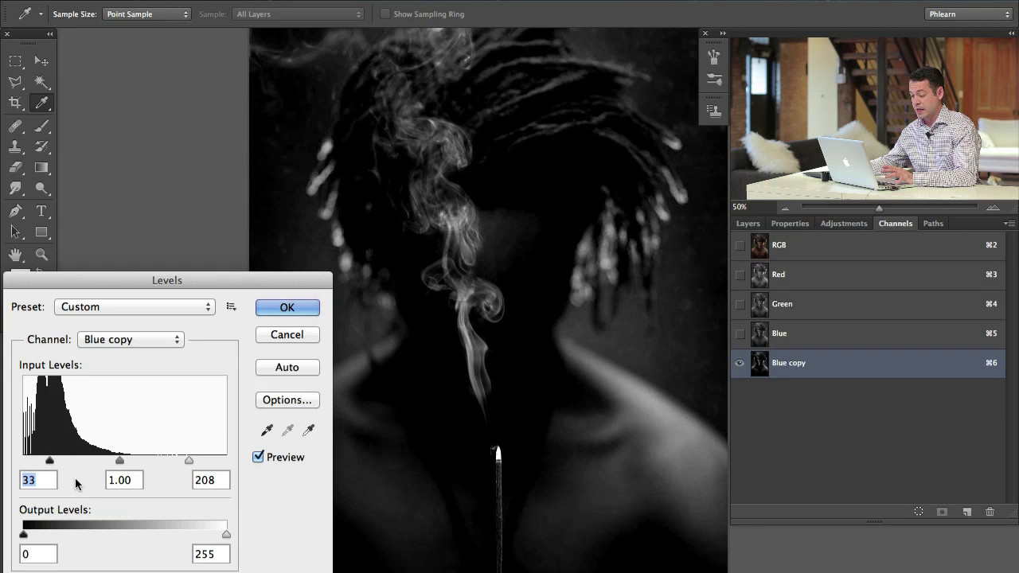
mouse_move(50, 461)
left_mouse_down()
mouse_move(61, 462)
mouse_move(46, 460)
left_mouse_up()
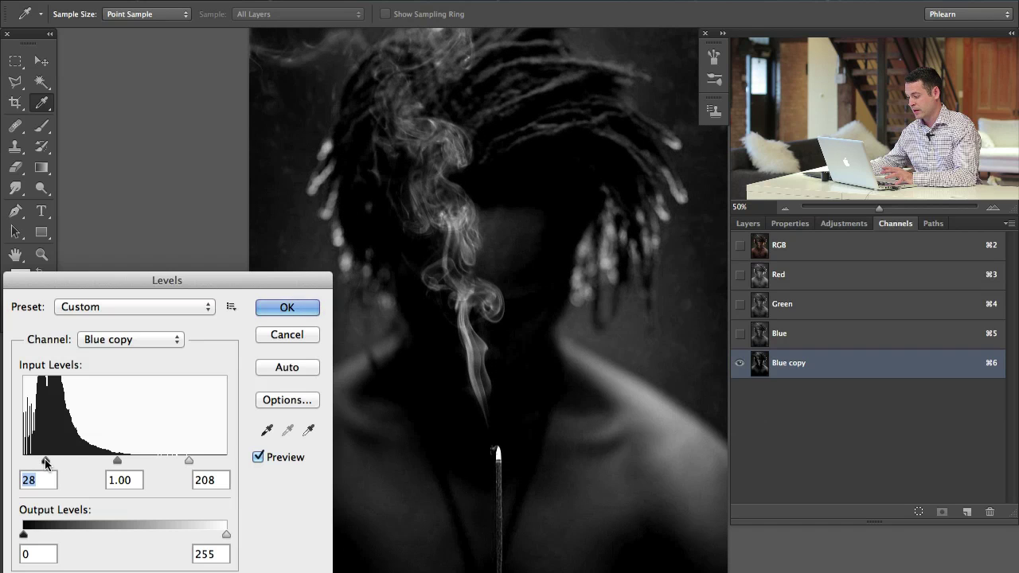
left_click(307, 308)
- Load the bright areas of the Blue copy channel as a selection
key("b")
left_click_drag(518, 302, 501, 359)
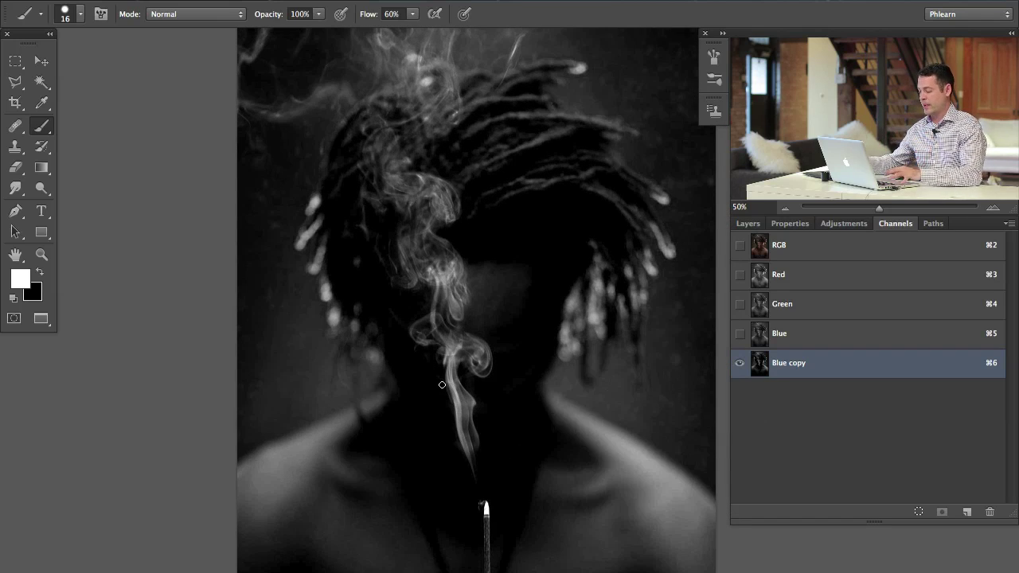
left_click_drag(528, 291, 528, 339)
scroll(528, 339, "down", 3)
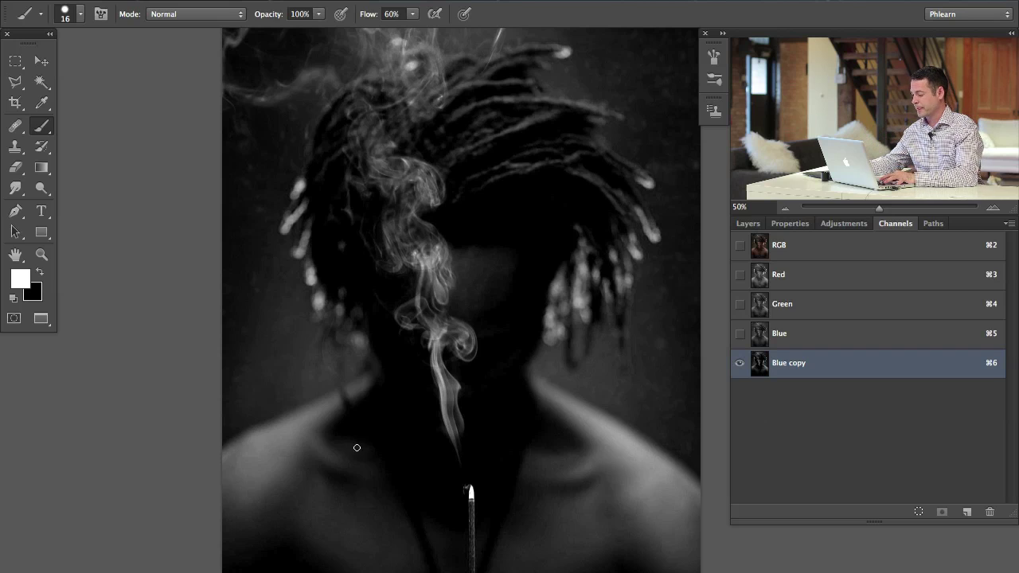
left_click(760, 364, "super")
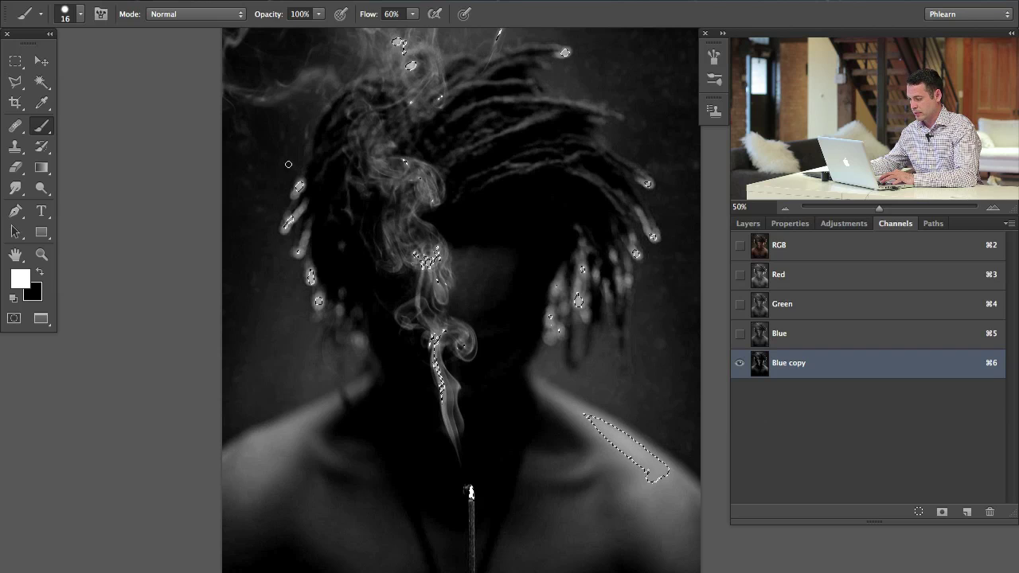
left_click_drag(496, 252, 510, 263)
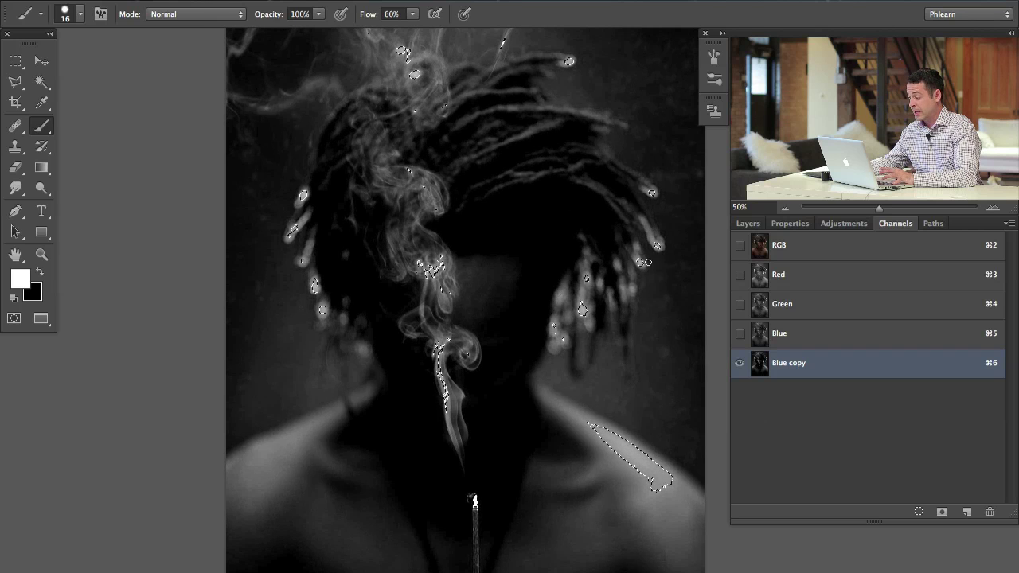
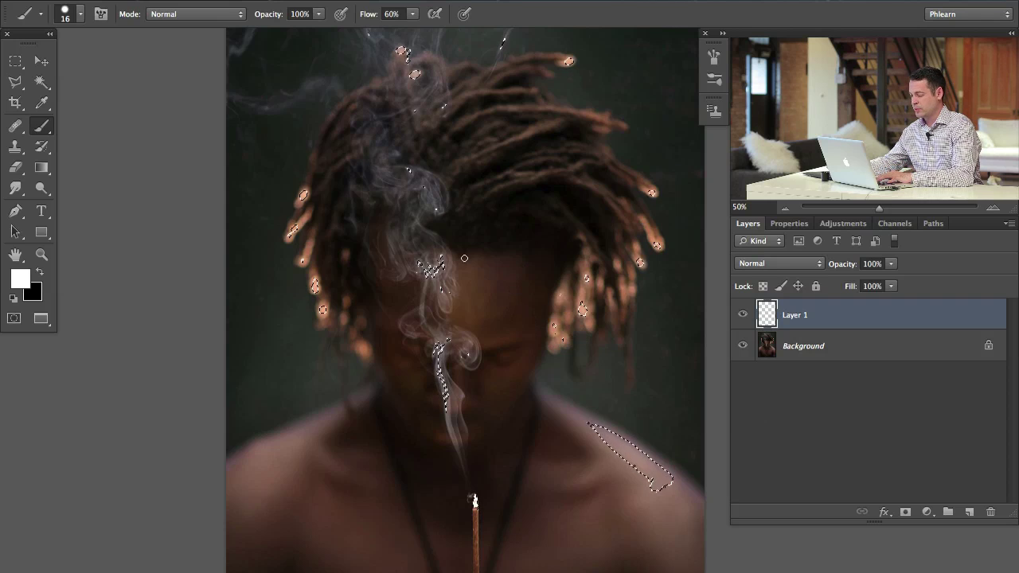
- Paint white over the main smoke column inside the selection on Layer 1 with a 124 px brush
key("x")
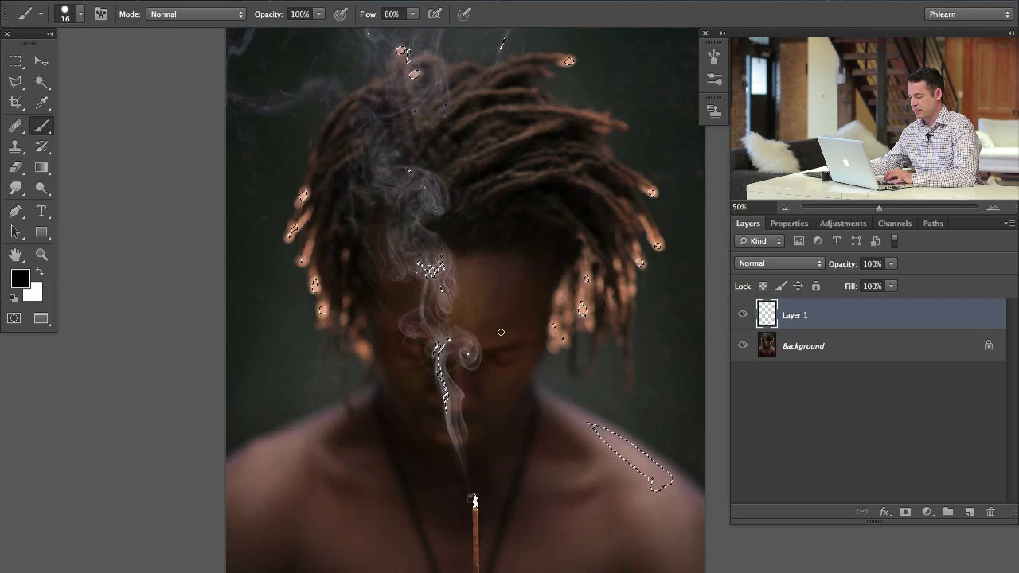
left_click_drag(562, 473, 528, 346)
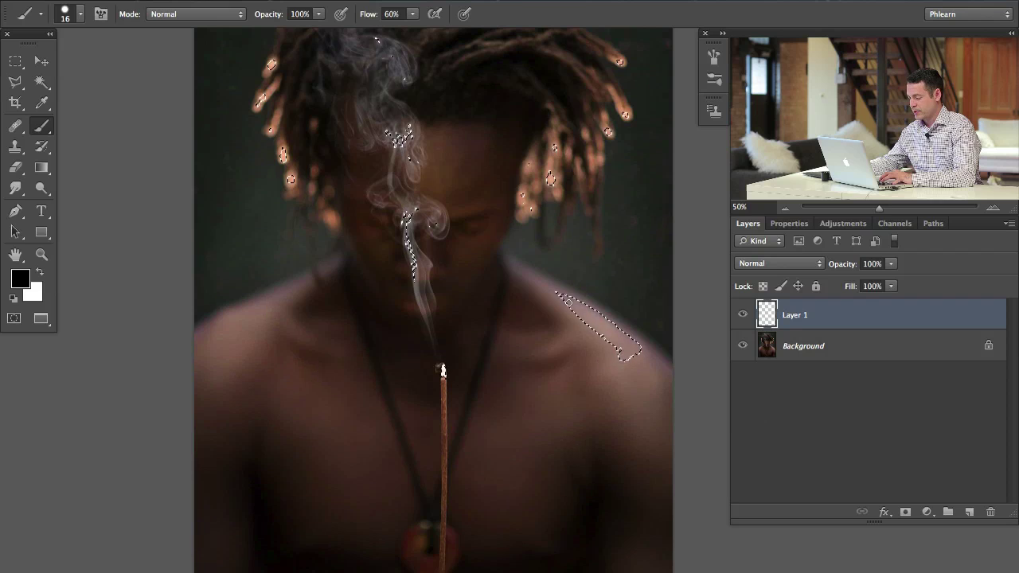
left_click_drag(452, 81, 479, 130)
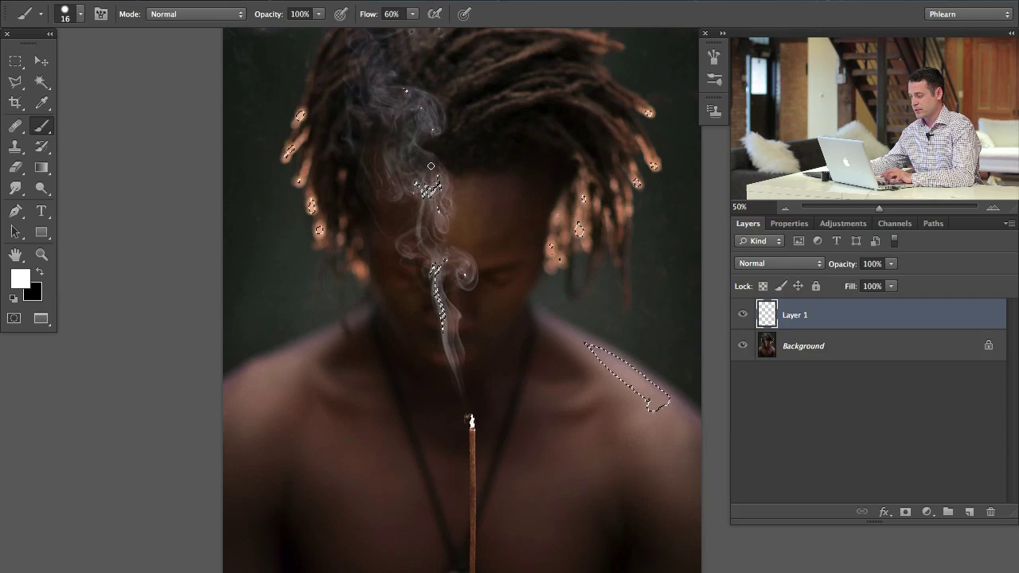
left_click_drag(418, 239, 436, 236)
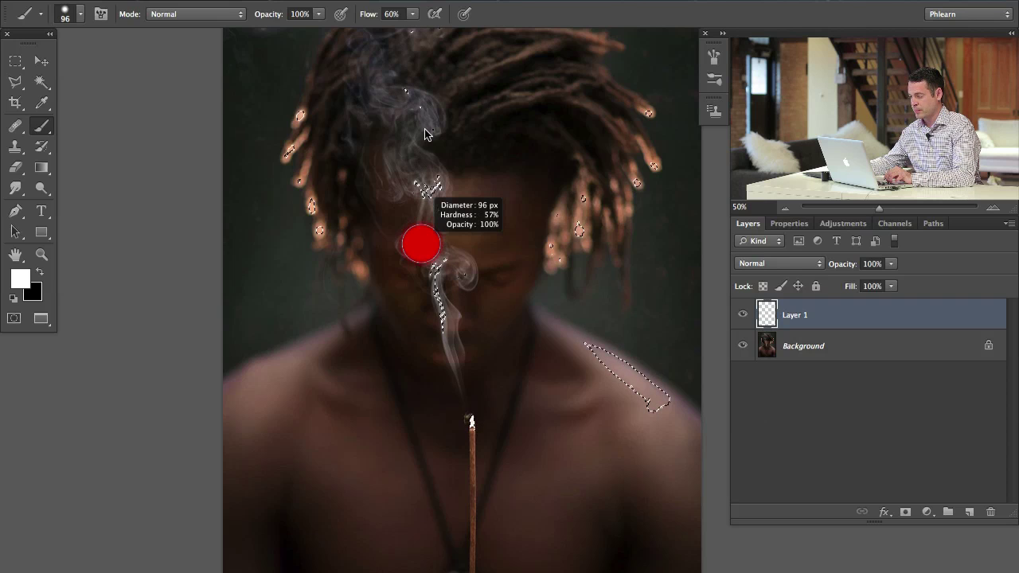
mouse_move(429, 303)
left_mouse_down()
mouse_move(453, 310)
mouse_move(457, 388)
mouse_move(445, 327)
mouse_move(464, 283)
mouse_move(463, 253)
mouse_move(455, 262)
mouse_move(438, 248)
mouse_move(412, 269)
mouse_move(426, 134)
mouse_move(388, 146)
mouse_move(386, 176)
mouse_move(425, 149)
mouse_move(407, 94)
mouse_move(386, 71)
mouse_move(362, 116)
mouse_move(358, 34)
left_mouse_up()
scroll(374, 119, "up", 5)
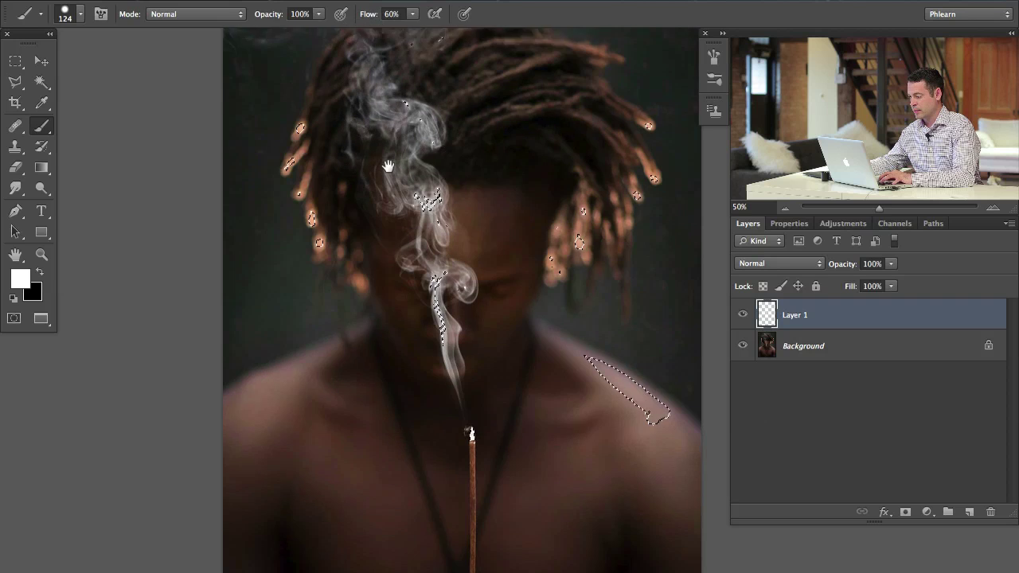
mouse_move(401, 150)
left_mouse_down()
mouse_move(442, 153)
mouse_move(445, 87)
mouse_move(352, 143)
mouse_move(341, 134)
mouse_move(344, 182)
left_mouse_up()
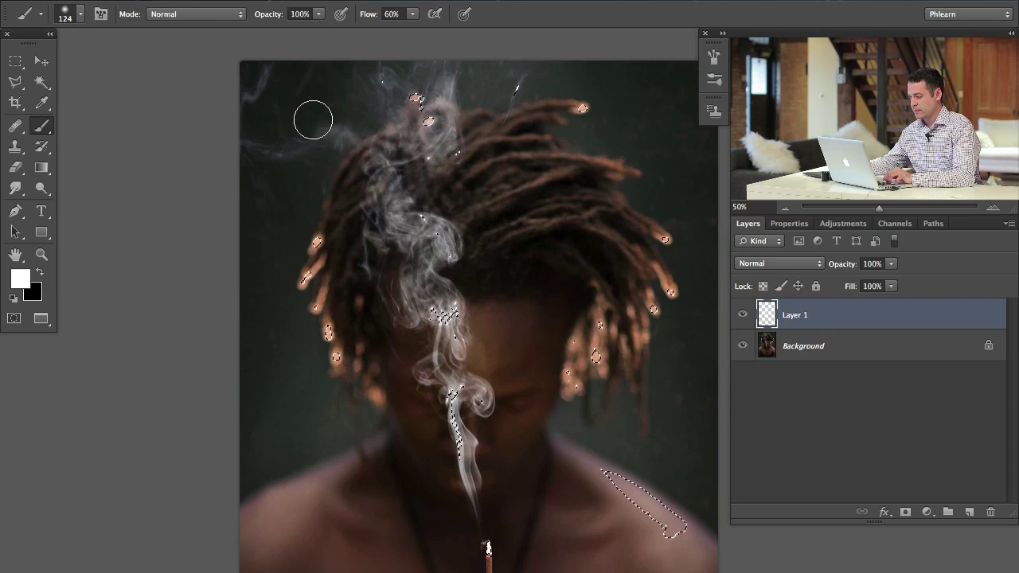
- Paint white over the smoke wisps around the top of the head with a 276 px brush, and clear the selection
key("bracketright")
key("bracketright")
key("bracketright")
key("bracketright")
key("bracketright")
mouse_move(383, 153)
left_mouse_down()
mouse_move(434, 273)
mouse_move(437, 346)
mouse_move(461, 409)
mouse_move(480, 542)
mouse_move(462, 389)
mouse_move(406, 246)
left_mouse_up()
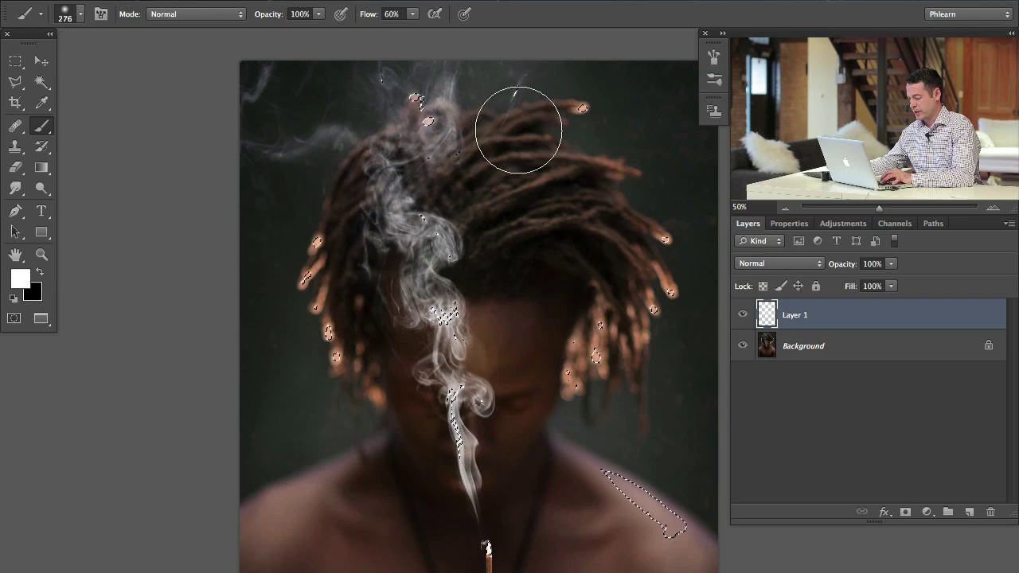
key("ctrl+d")
left_click_drag(566, 452, 526, 366)
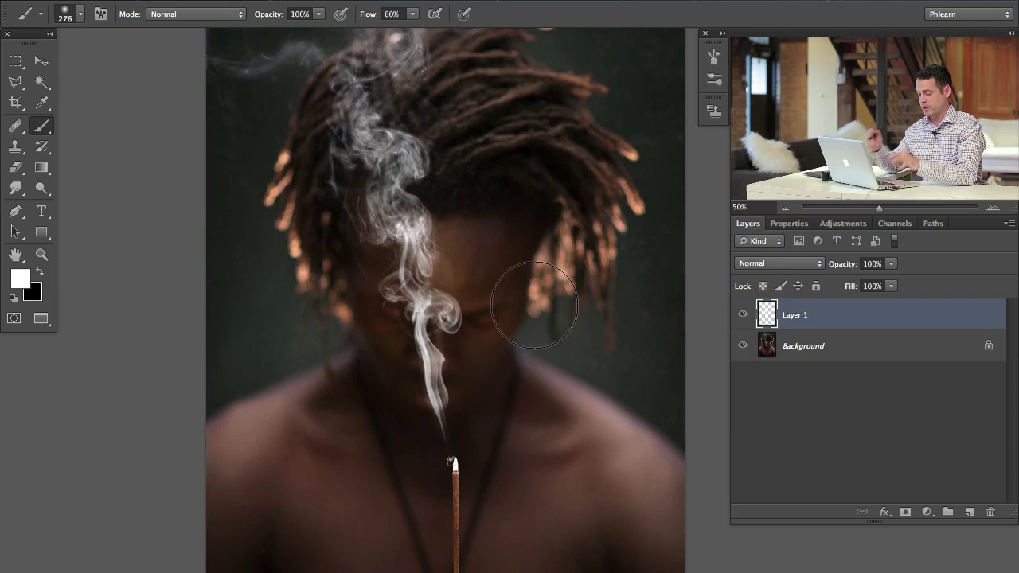
- Try to scale the Layer 1 smoke up to about 132% with Free Transform and reposition it over the incense stick
key("v")
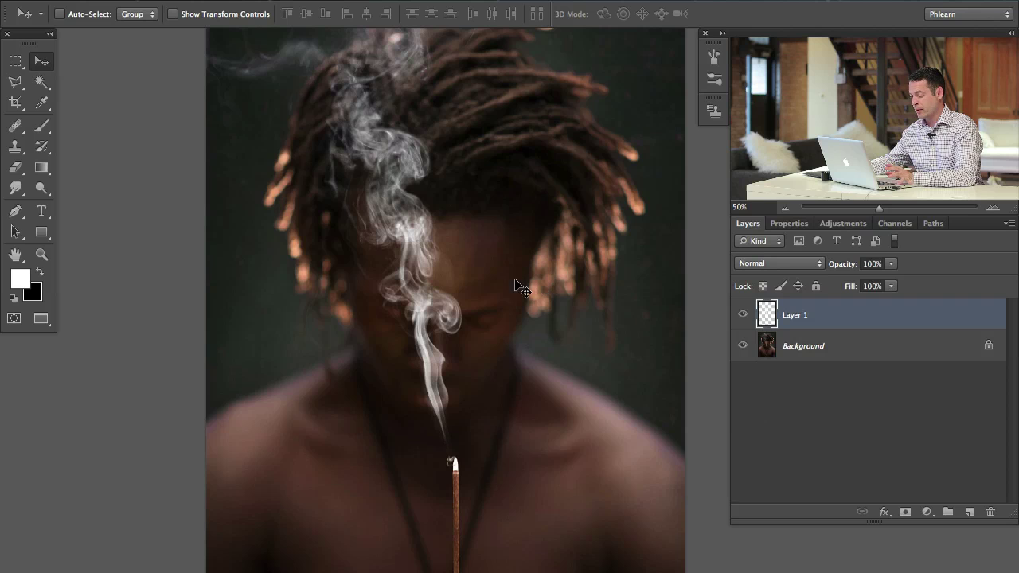
left_click_drag(573, 314, 557, 293)
key("ctrl+t")
scroll(527, 419, "down", 2)
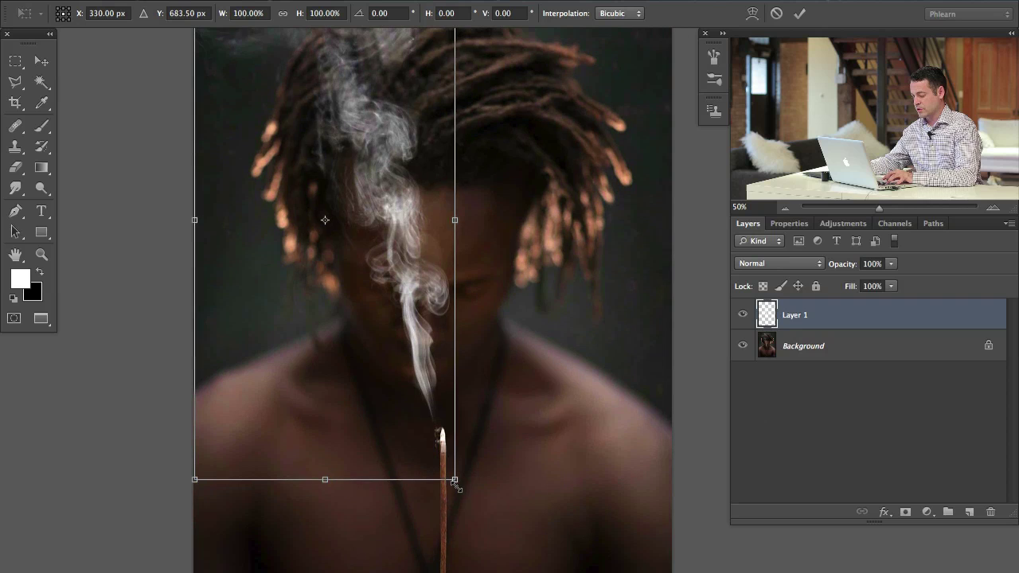
left_click_drag(455, 483, 577, 529)
left_click_drag(444, 448, 422, 414)
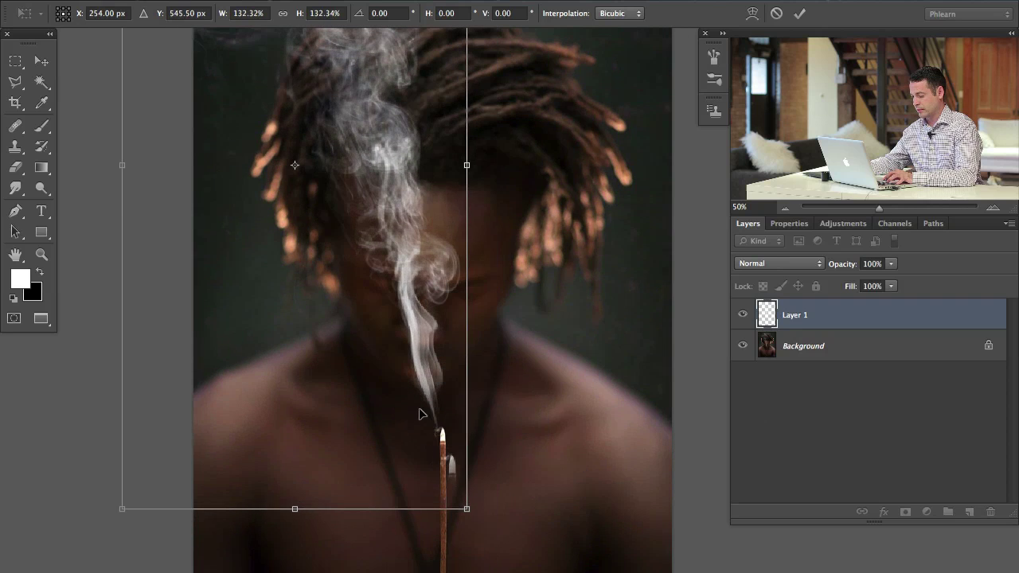
left_click_drag(294, 165, 432, 411)
left_click_drag(550, 434, 532, 475)
key("Return")
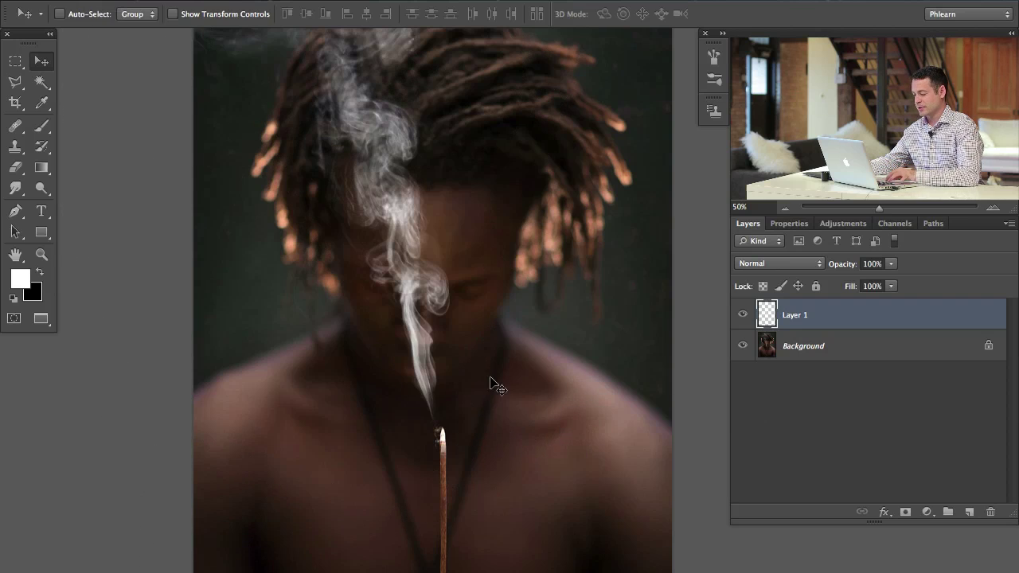
- Compare the portrait with and without the painted smoke on Layer 1
scroll(501, 418, "up", 2)
scroll(501, 418, "left", 2)
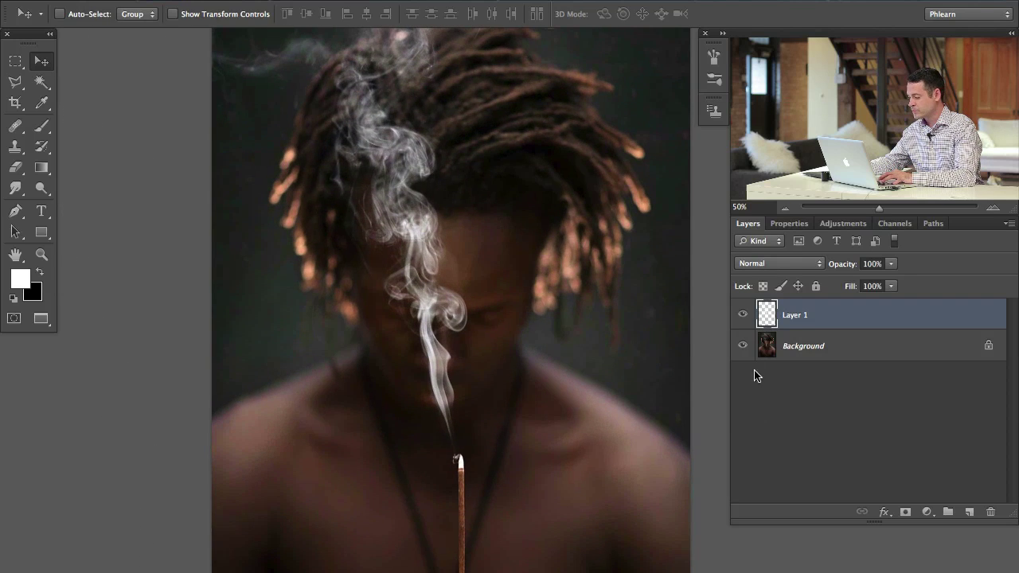
left_click(739, 315)
left_click(739, 315)
left_click(739, 317)
left_click(739, 317)
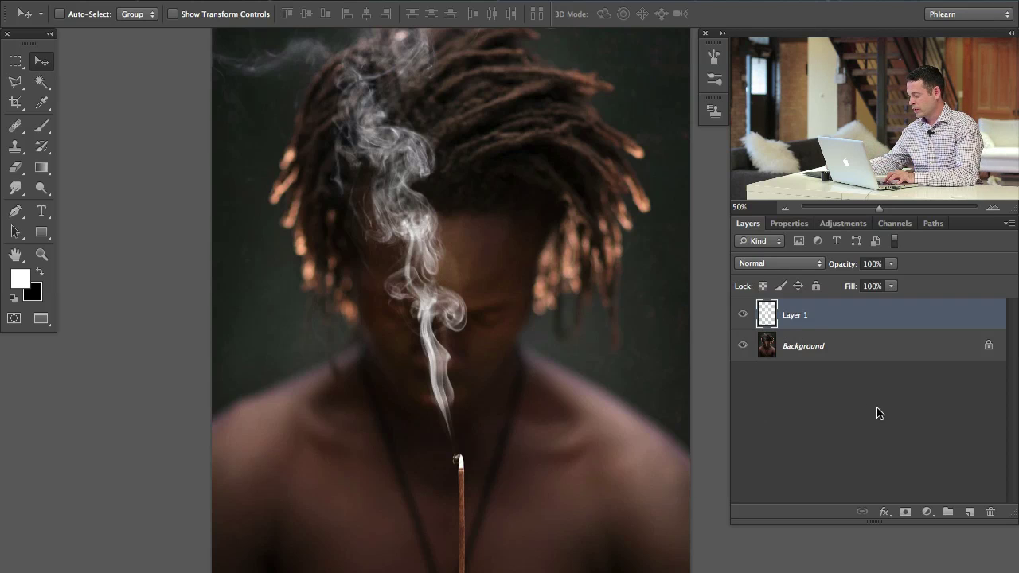
- Add a new layer beneath Layer 1 and paint black behind the smoke with the 276 px brush
left_click(969, 514)
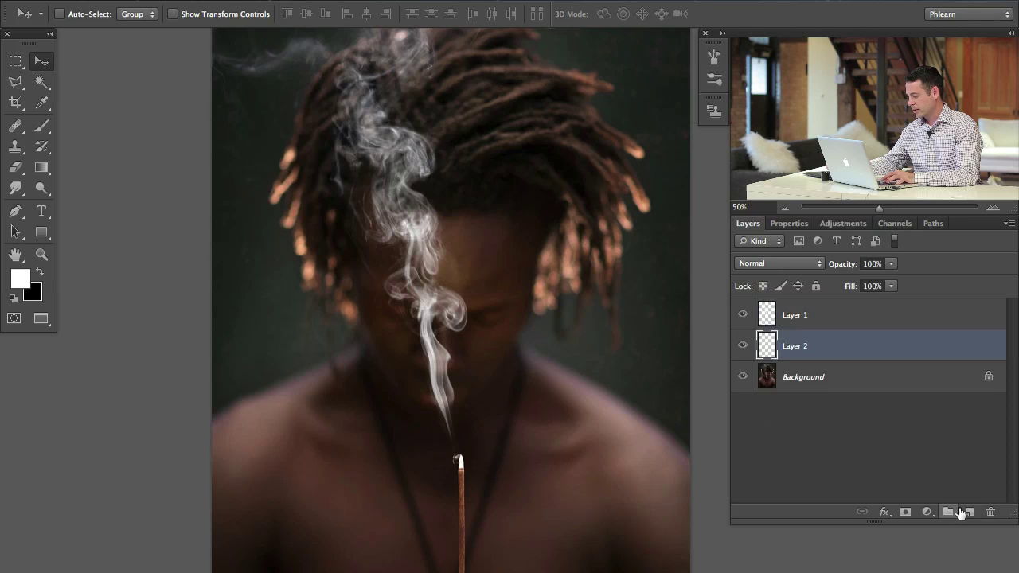
key("b")
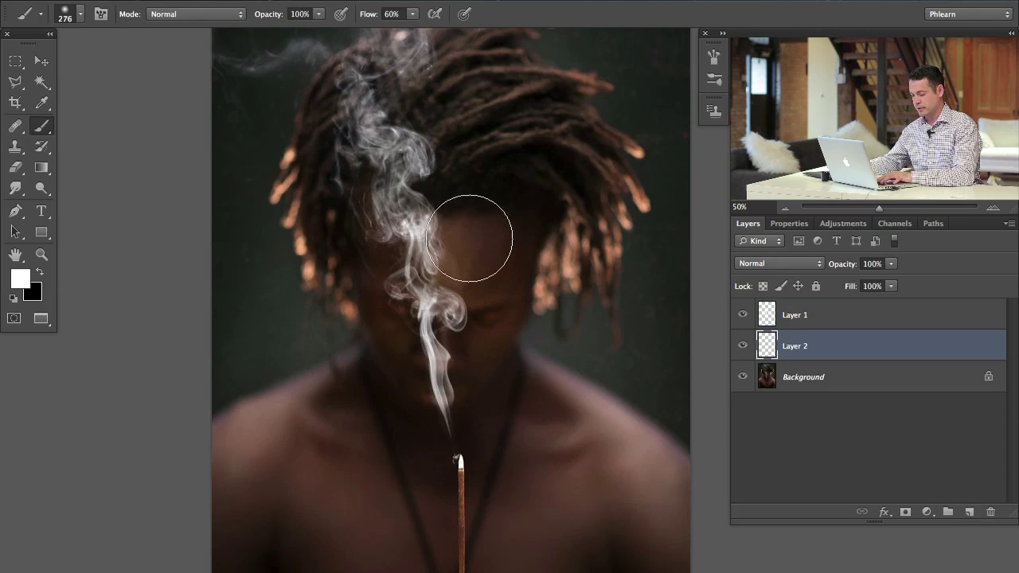
key("x")
mouse_move(475, 248)
left_mouse_down()
mouse_move(456, 212)
mouse_move(435, 263)
mouse_move(428, 392)
mouse_move(442, 447)
mouse_move(473, 374)
mouse_move(416, 134)
mouse_move(375, 199)
mouse_move(294, 189)
mouse_move(416, 40)
mouse_move(449, 21)
mouse_move(358, 248)
mouse_move(348, 442)
left_mouse_up()
- Compare the black-backed smoke with Layer 1 hidden and shown, and delete the black-painted Layer 2
left_click(744, 315)
left_click(744, 315)
left_click(744, 316)
left_click(743, 316)
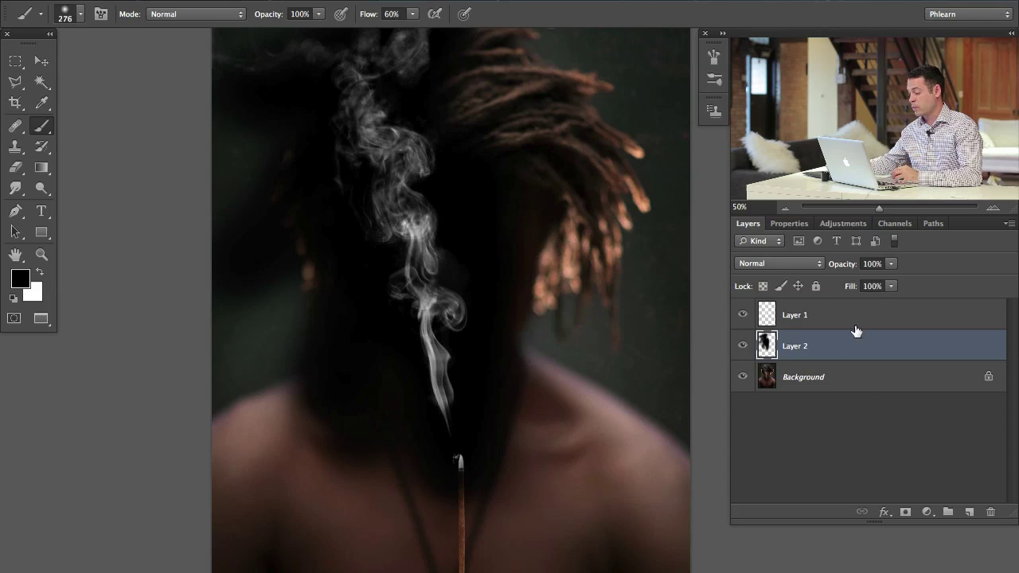
left_click(744, 315)
left_click(744, 315)
left_click(744, 315)
left_click(744, 316)
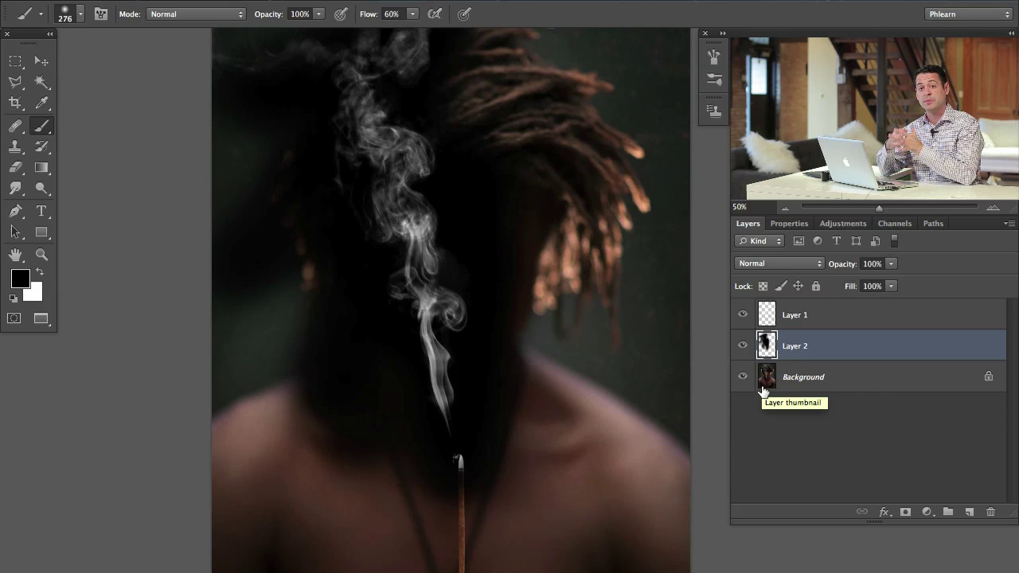
key("Delete")
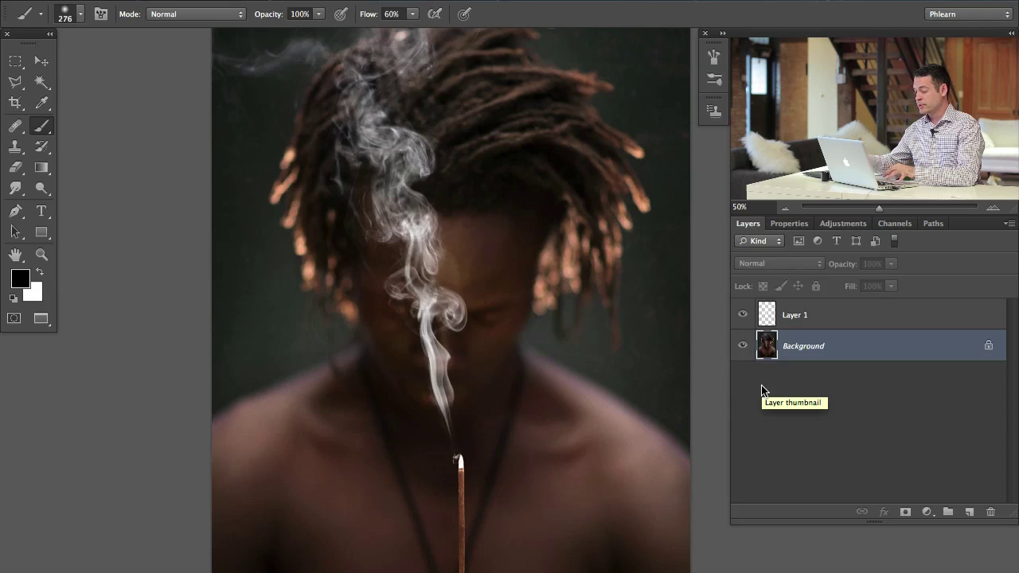
- Add a Curves adjustment layer beneath Layer 1, lowering the white end of the RGB curve and its midtones to darken the portrait
left_click(931, 516)
left_click(939, 562)
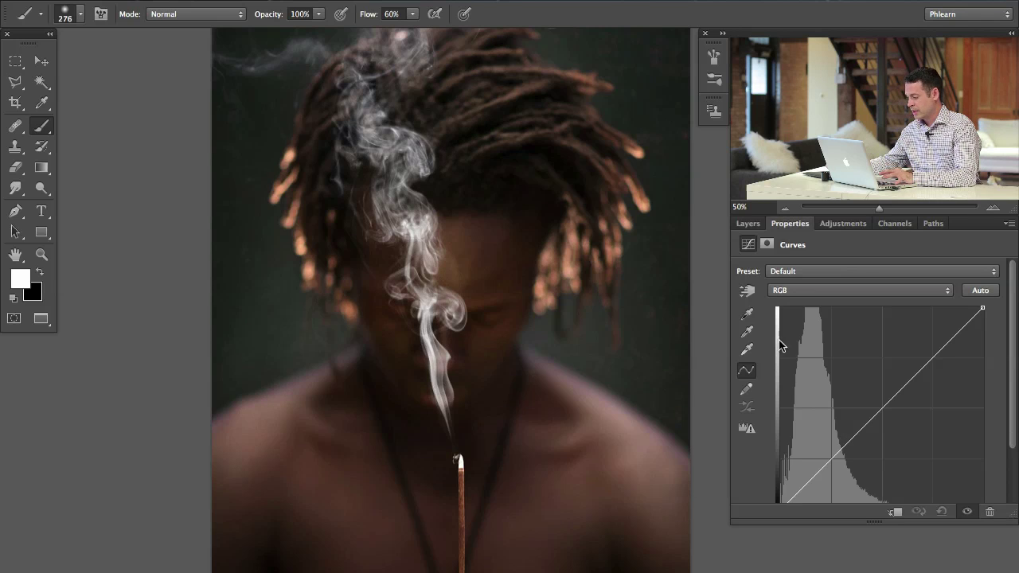
left_click_drag(983, 310, 1015, 379)
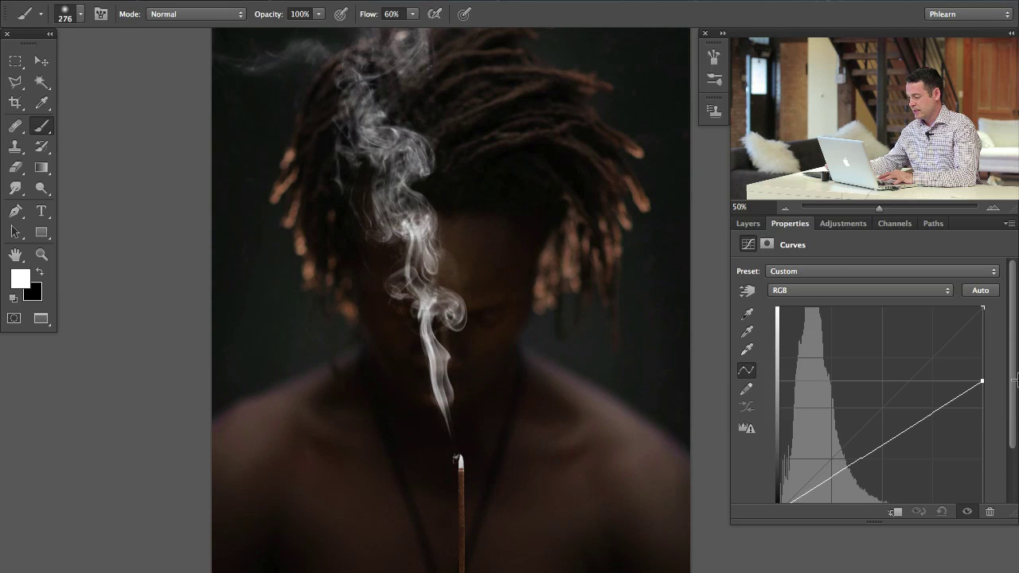
left_click_drag(882, 449, 890, 456)
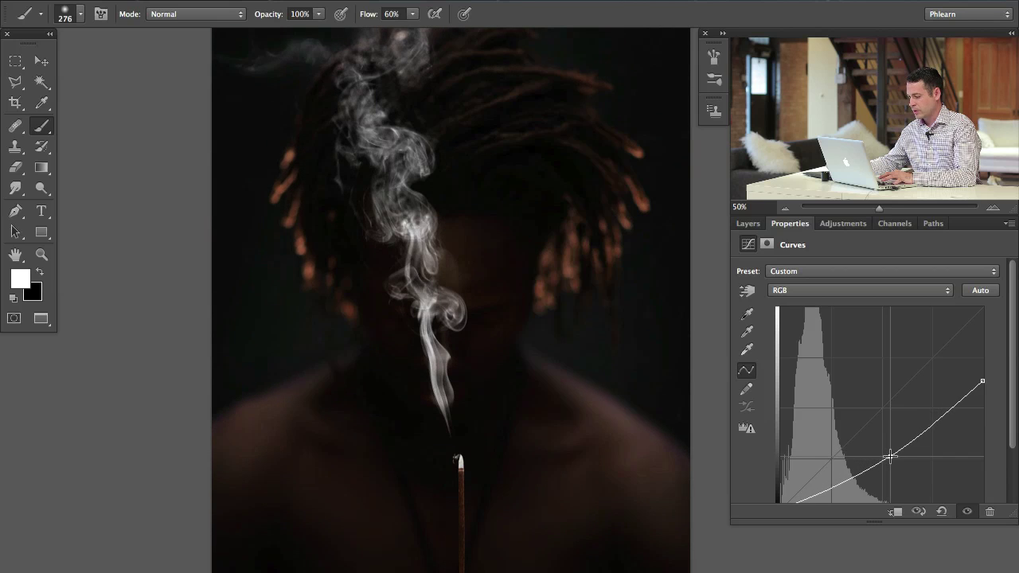
- Compare the whole portrait with and without the Curves 1 darkening
left_click(747, 225)
scroll(562, 422, "down", 3)
key("super+minus")
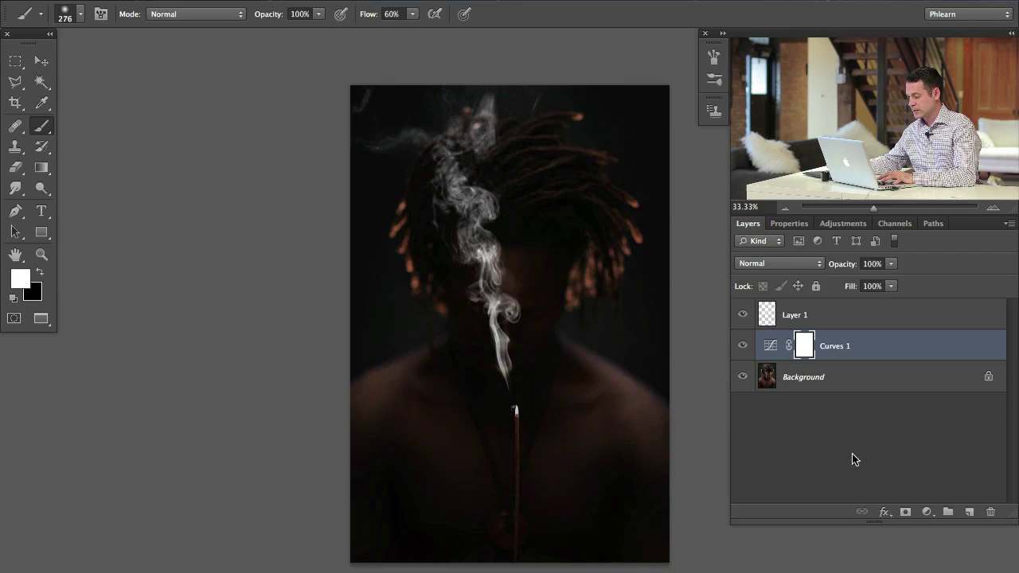
left_click(742, 350)
left_click(742, 351)
left_click(742, 350)
left_click(743, 351)
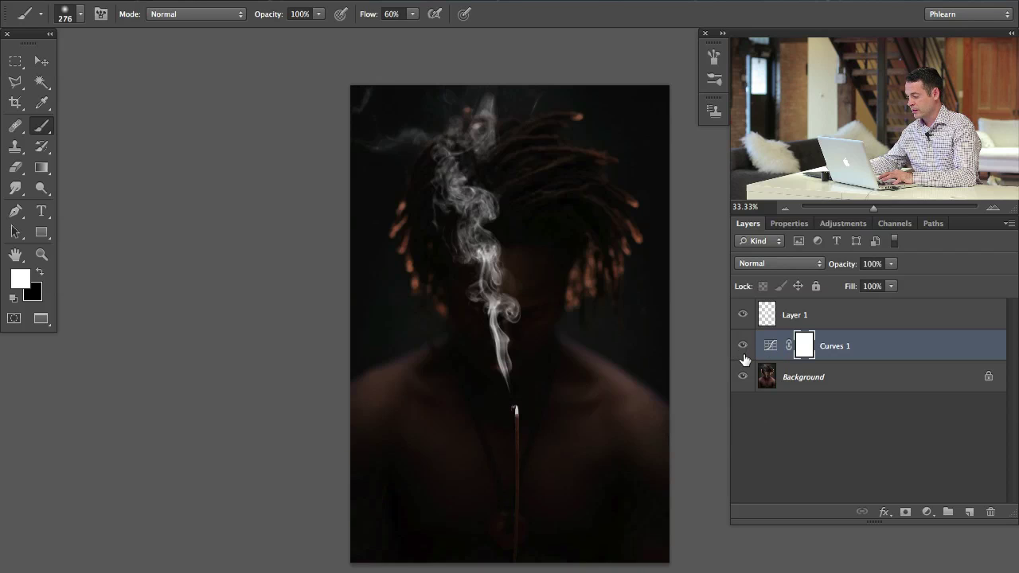
- Invert the Curves 1 mask and paint white on it around the body, hair and background with a 498 px brush at 30% flow
key("super+i")
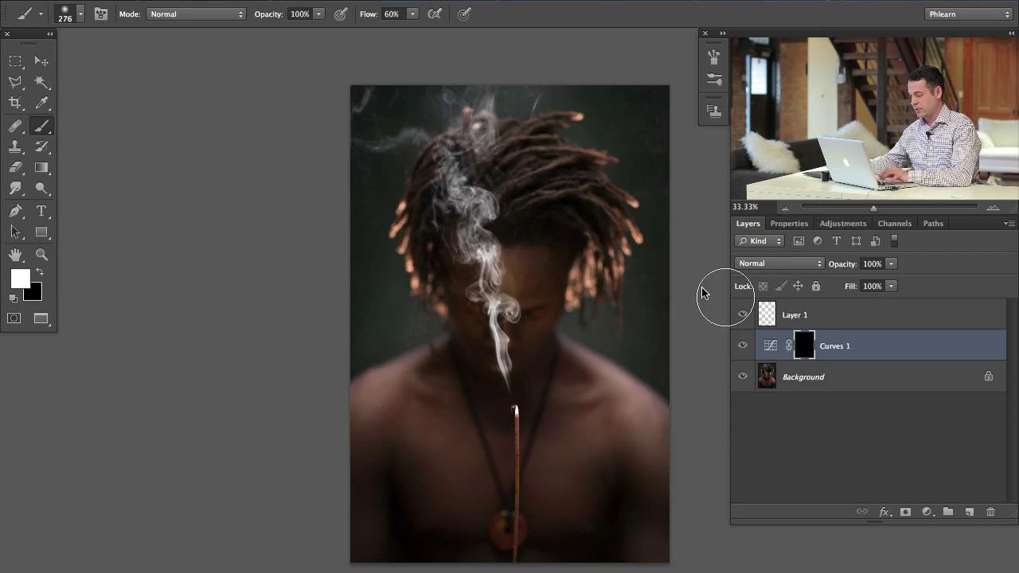
left_click_drag(527, 306, 613, 307)
key("x")
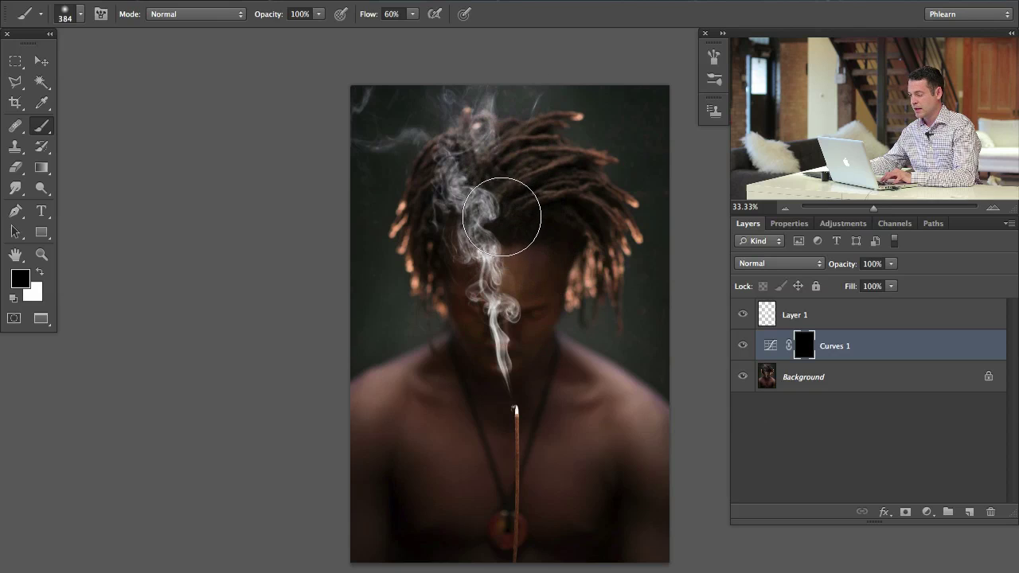
key("x")
key("shift+3")
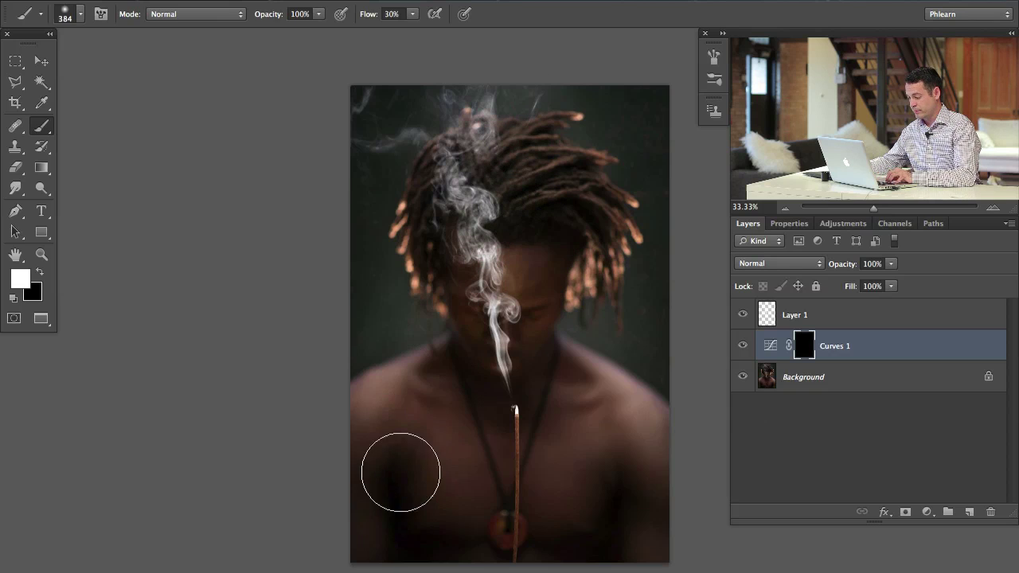
left_click_drag(400, 470, 403, 435)
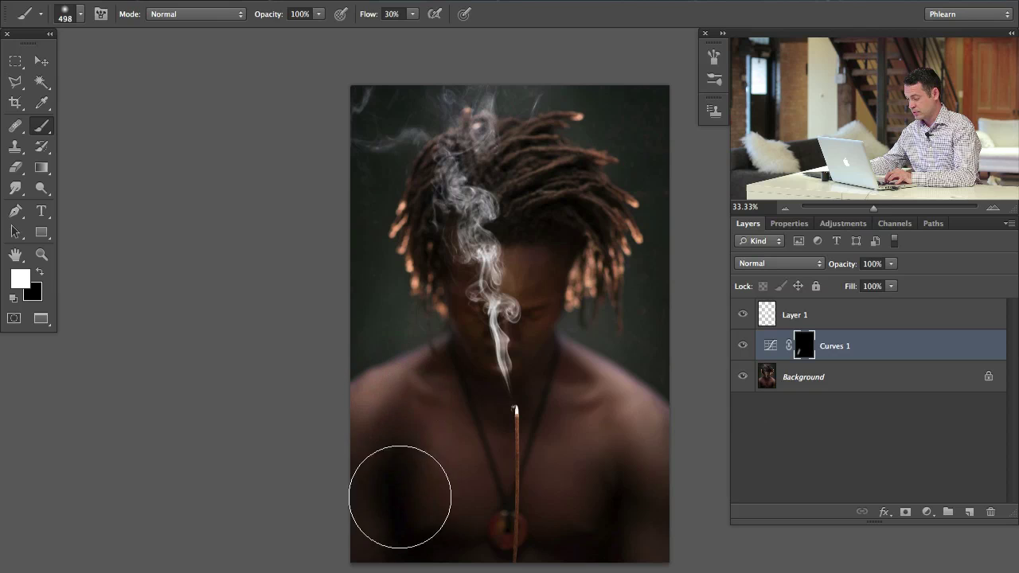
left_click_drag(519, 467, 601, 547)
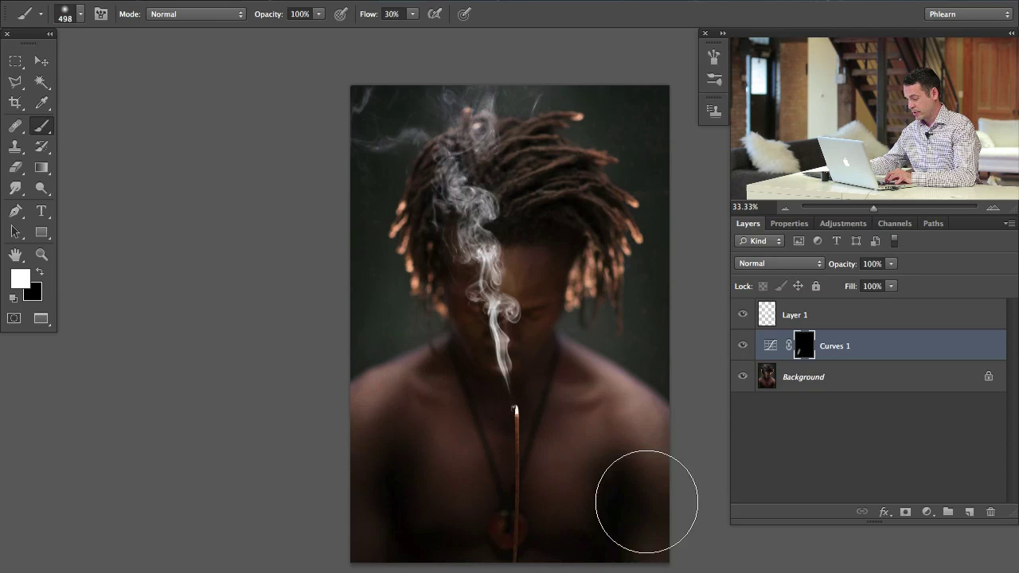
mouse_move(646, 502)
left_mouse_down()
mouse_move(650, 338)
mouse_move(672, 388)
mouse_move(667, 270)
mouse_move(651, 221)
mouse_move(644, 255)
mouse_move(629, 265)
mouse_move(623, 171)
mouse_move(584, 80)
mouse_move(536, 64)
mouse_move(576, 229)
mouse_move(534, 136)
mouse_move(533, 152)
mouse_move(630, 204)
mouse_move(588, 234)
mouse_move(600, 252)
mouse_move(582, 342)
mouse_move(590, 249)
mouse_move(554, 242)
mouse_move(538, 290)
mouse_move(499, 329)
mouse_move(396, 328)
mouse_move(409, 271)
mouse_move(369, 367)
mouse_move(362, 354)
mouse_move(369, 473)
mouse_move(516, 502)
mouse_move(590, 370)
mouse_move(634, 486)
mouse_move(660, 413)
mouse_move(548, 496)
mouse_move(455, 469)
mouse_move(414, 366)
mouse_move(392, 240)
mouse_move(445, 65)
mouse_move(342, 137)
mouse_move(469, 90)
mouse_move(540, 162)
mouse_move(478, 133)
mouse_move(447, 287)
mouse_move(408, 254)
mouse_move(432, 274)
mouse_move(436, 360)
mouse_move(540, 312)
mouse_move(527, 300)
mouse_move(560, 252)
mouse_move(605, 215)
mouse_move(631, 450)
mouse_move(582, 484)
mouse_move(562, 460)
mouse_move(587, 395)
mouse_move(632, 410)
mouse_move(651, 380)
mouse_move(641, 418)
mouse_move(499, 466)
mouse_move(416, 479)
mouse_move(386, 335)
mouse_move(402, 325)
mouse_move(340, 393)
mouse_move(513, 440)
mouse_move(477, 280)
mouse_move(521, 407)
mouse_move(613, 298)
mouse_move(598, 338)
mouse_move(387, 239)
mouse_move(565, 287)
mouse_move(646, 334)
mouse_move(655, 492)
left_mouse_up()
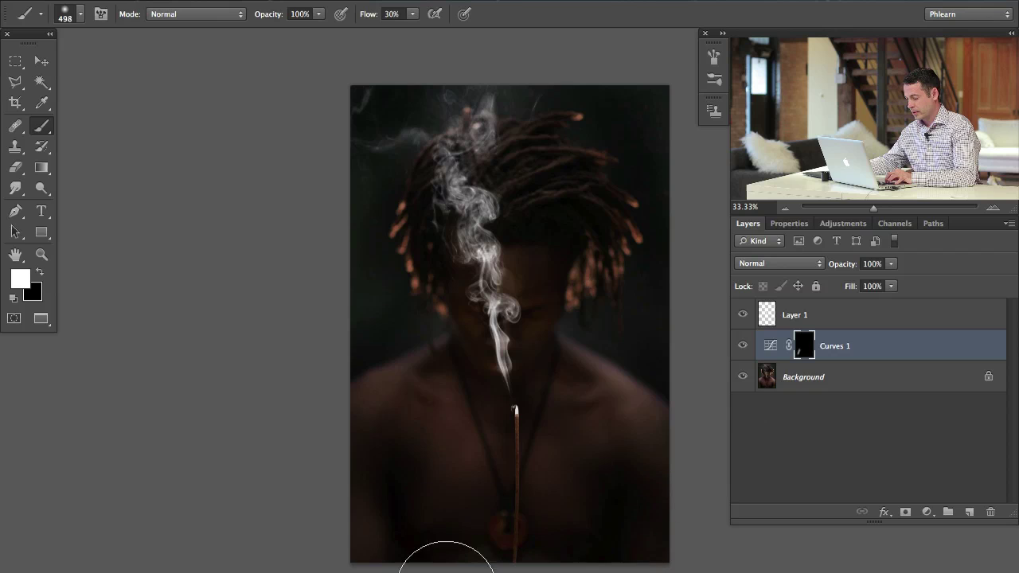
mouse_move(447, 572)
left_mouse_down()
mouse_move(341, 501)
mouse_move(671, 457)
left_mouse_up()
- Compare the portrait with and without the masked Curves 1 darkening
left_click(744, 348)
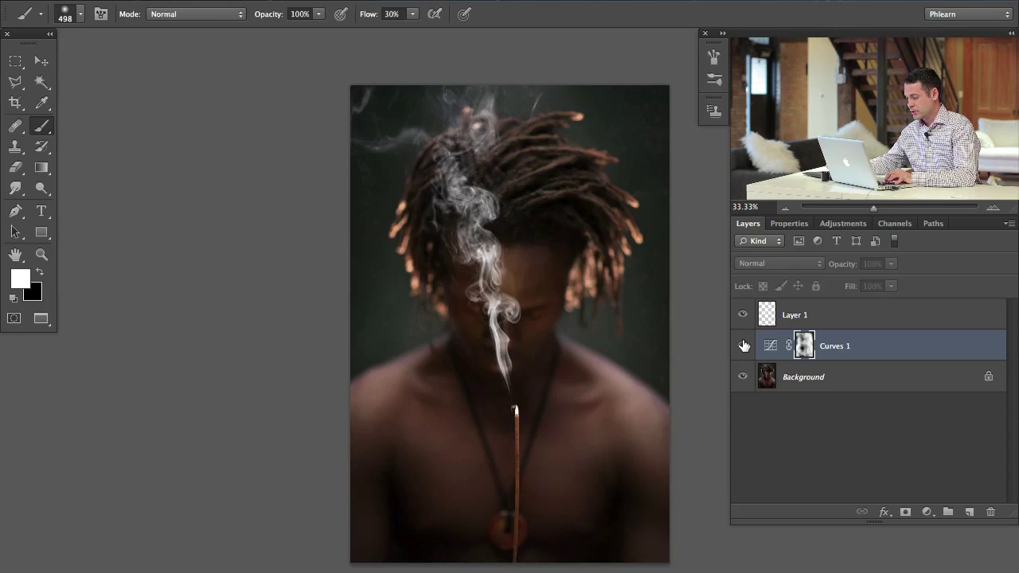
left_click(743, 347)
left_click(743, 348)
left_click(744, 347)
left_click(743, 347)
left_click(743, 346)
left_click(743, 346)
left_click(742, 344)
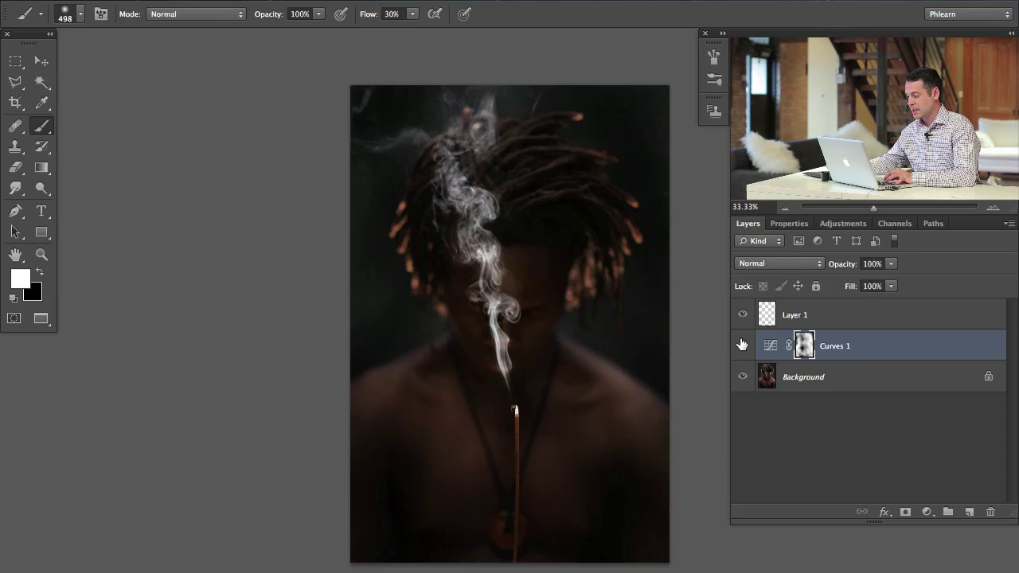
left_click(742, 347)
left_click(742, 347)
- Compare the portrait with and without the white smoke on Layer 1, and with and without the Curves 1 darkening
left_click(741, 316)
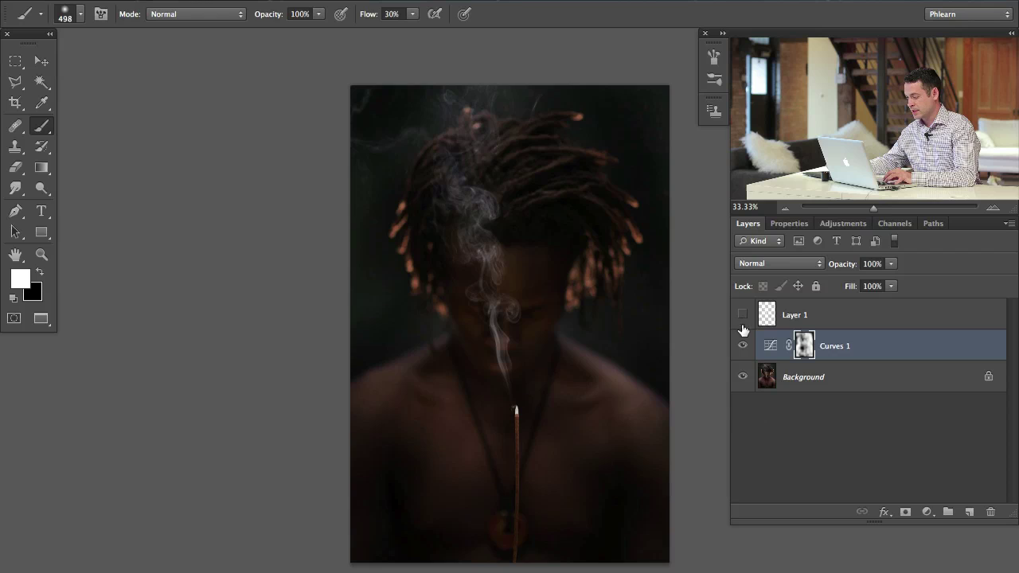
left_click(742, 317)
left_click(741, 318)
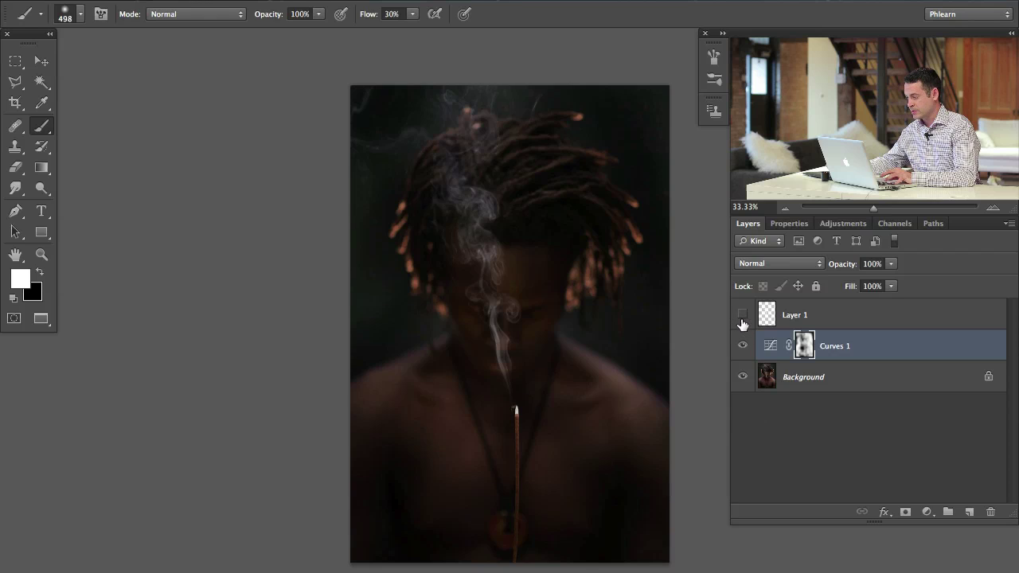
left_click(742, 314)
left_click(741, 317)
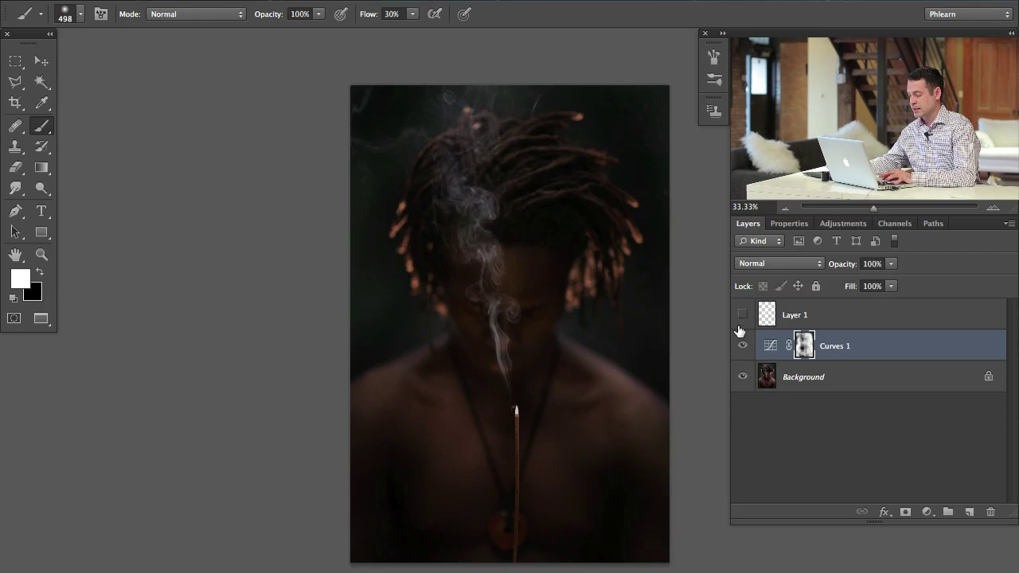
left_click(745, 345)
left_click(742, 347)
left_click(741, 347)
left_click(741, 347)
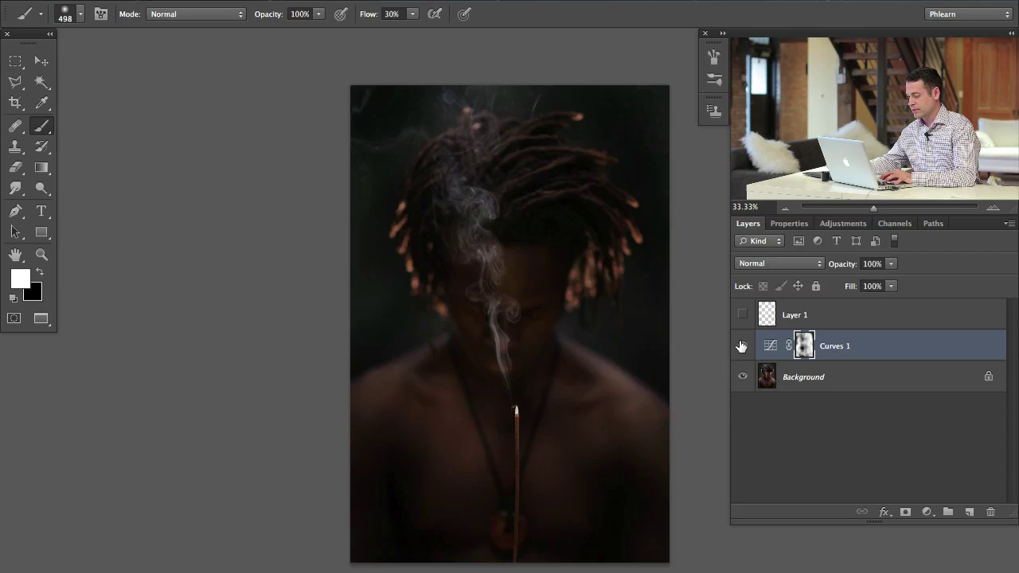
left_click(741, 317)
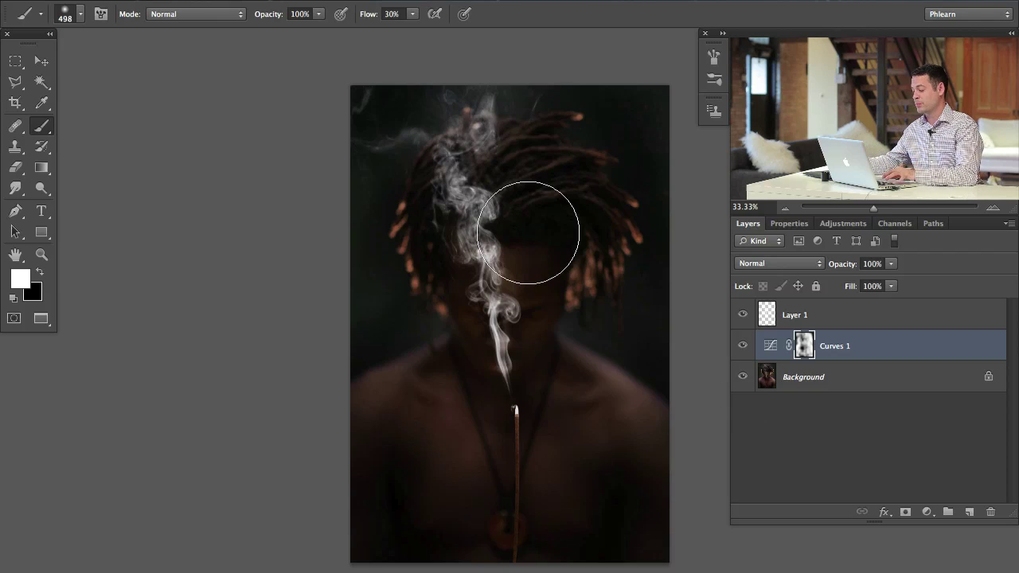
- Examine the smoke with and without Layer 1's white paint, in the full portrait and close up
left_click(742, 315)
left_click(742, 316)
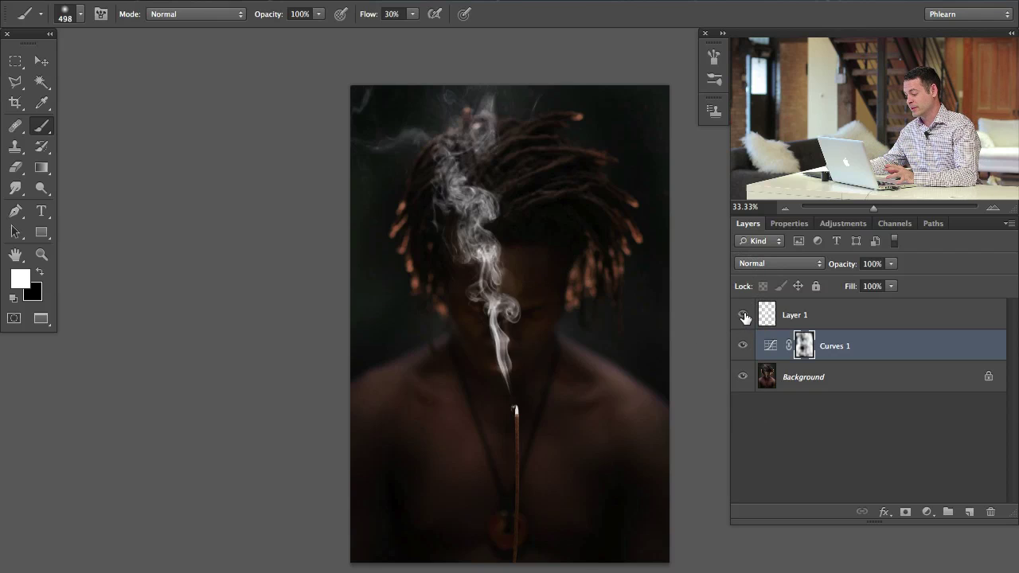
left_click(742, 315)
left_click(742, 315)
left_click(741, 315)
left_click(741, 315)
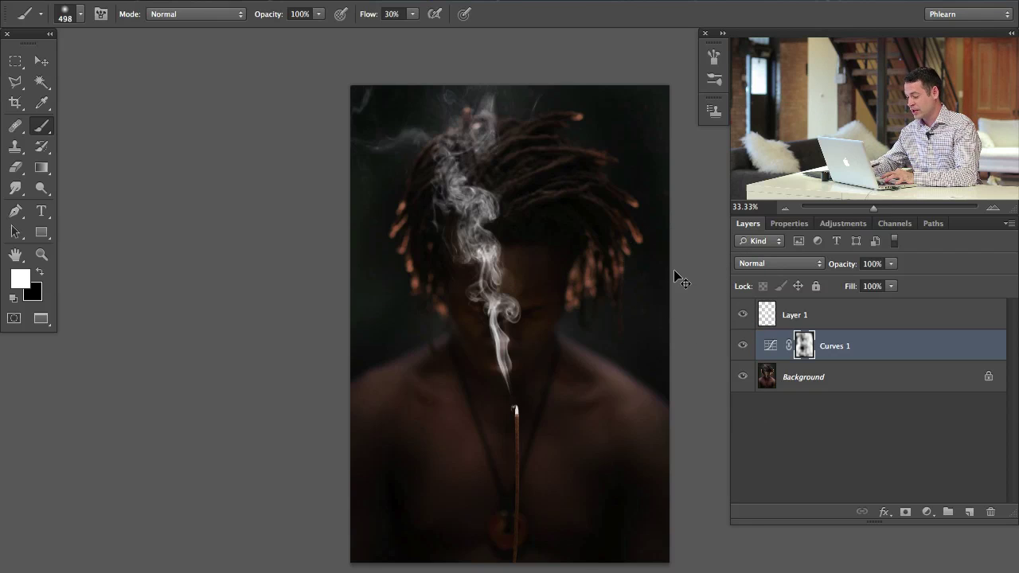
key("super+equal")
mouse_move(434, 253)
left_mouse_down()
mouse_move(448, 273)
mouse_move(443, 318)
mouse_move(457, 348)
left_mouse_up()
left_click(742, 315)
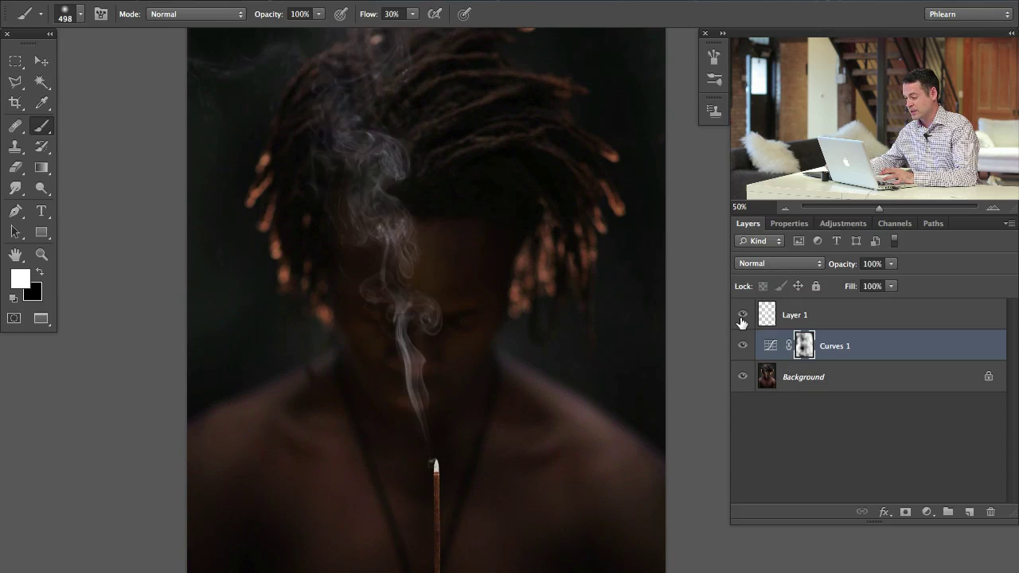
left_click(742, 315)
- Hide Layer 1 and Curves 1, and load the Blue copy channel as a selection
left_click(742, 315)
left_click(741, 345)
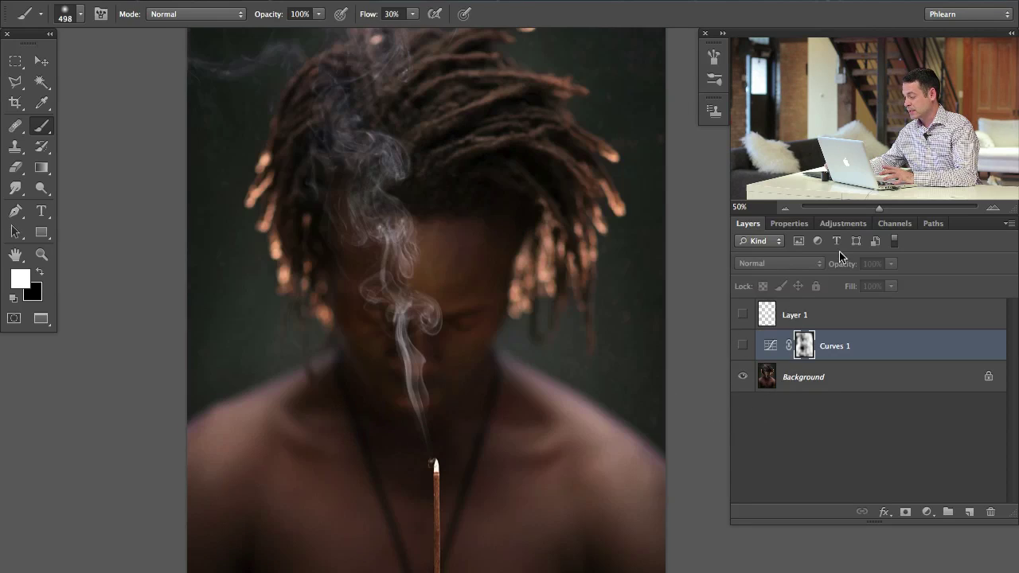
left_click(895, 224)
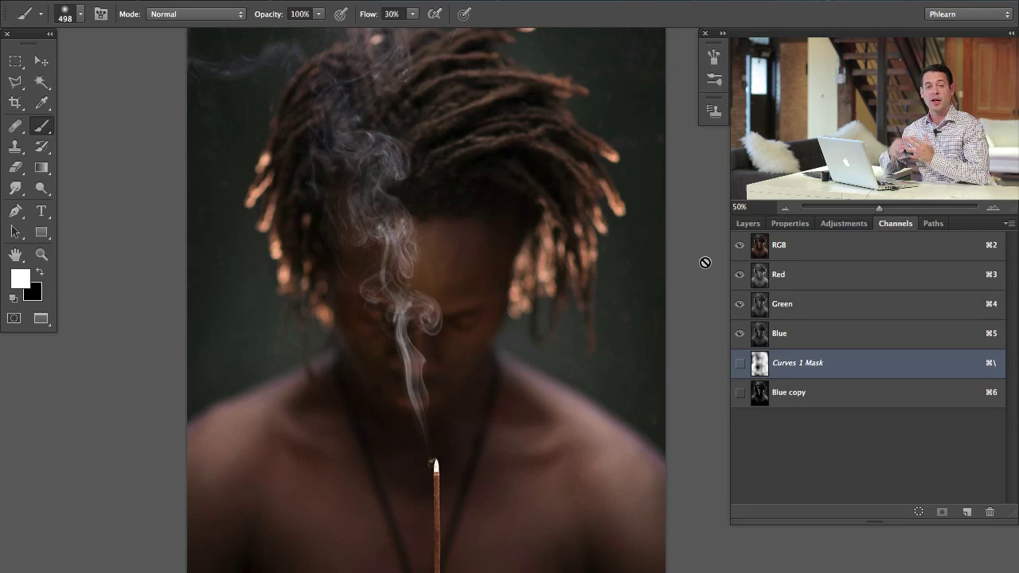
left_click(788, 396)
left_click(758, 399, "super")
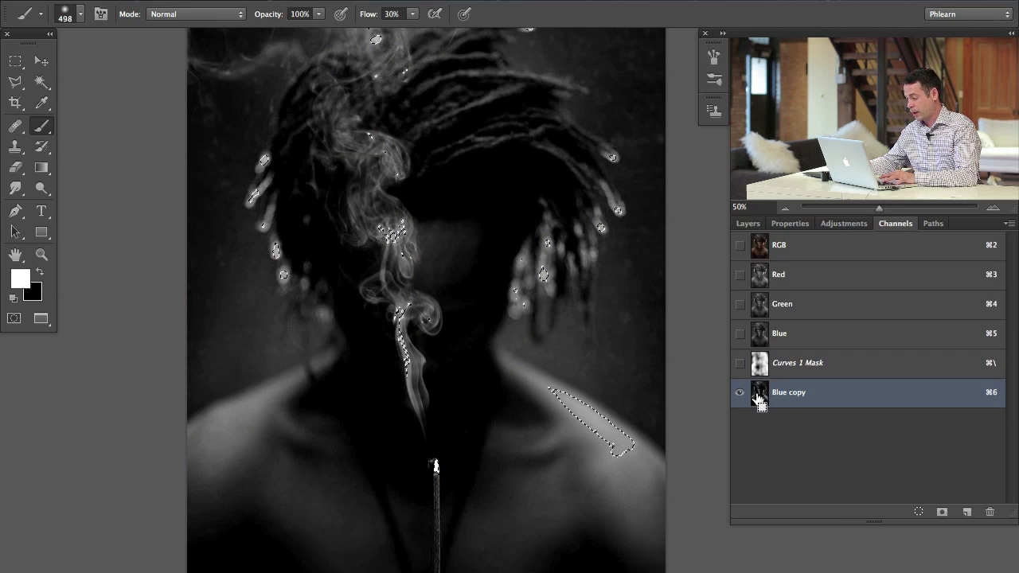
- Copy the selected areas of the Background onto a new layer
left_click(748, 224)
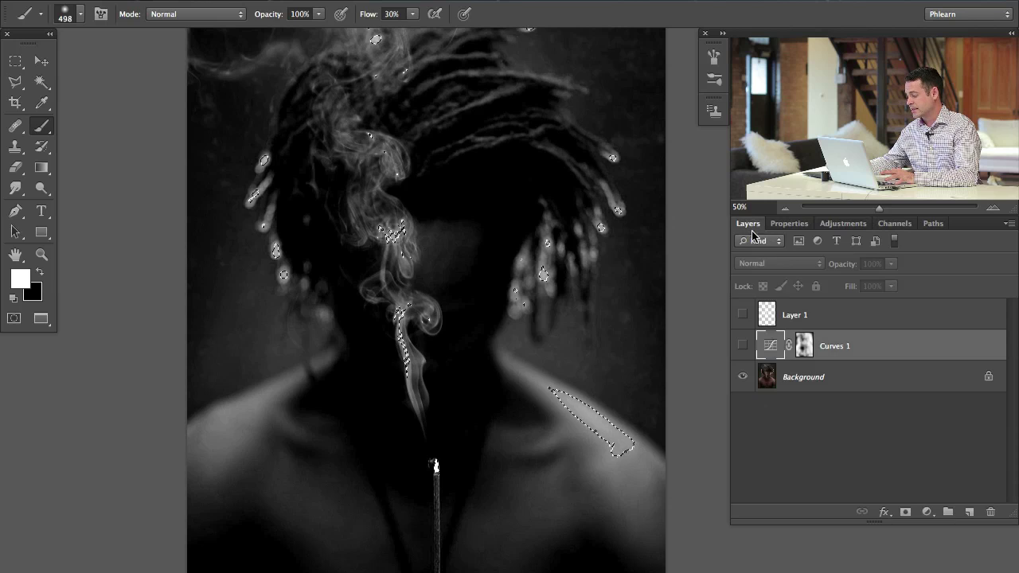
left_click(816, 379)
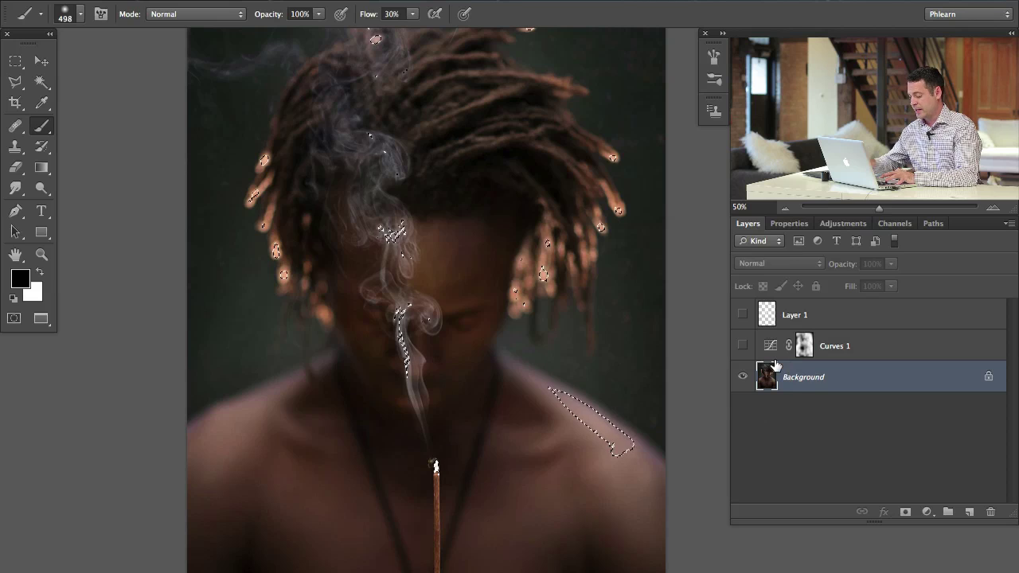
key("ctrl+j")
- Try moving the copied Layer 2 off its original position to inspect what it contains
key("v")
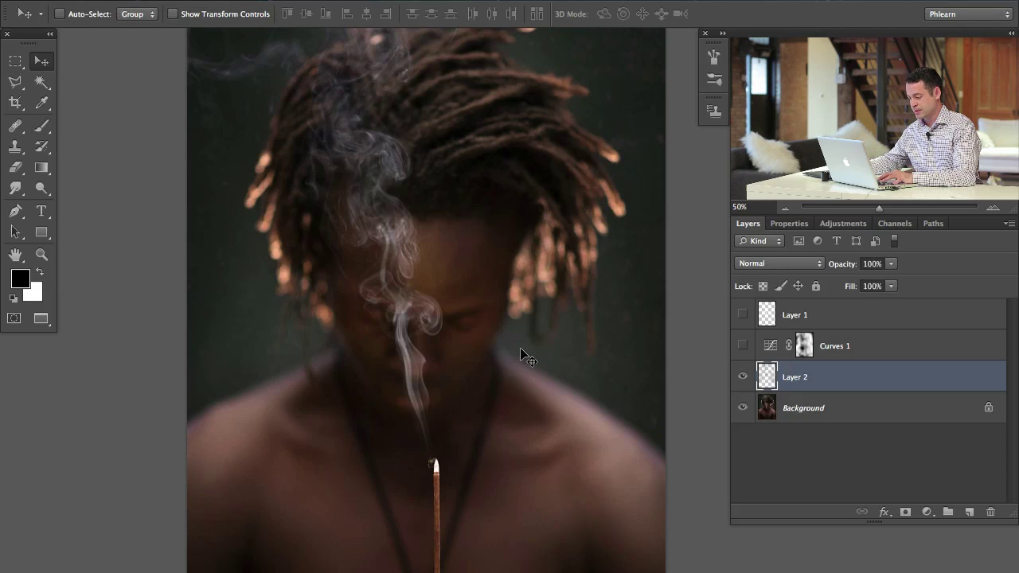
mouse_move(546, 341)
left_mouse_down()
mouse_move(453, 404)
mouse_move(409, 414)
mouse_move(414, 466)
mouse_move(518, 453)
mouse_move(553, 376)
mouse_move(621, 344)
mouse_move(623, 266)
mouse_move(592, 300)
mouse_move(487, 280)
mouse_move(482, 250)
mouse_move(495, 209)
mouse_move(468, 145)
mouse_move(417, 230)
mouse_move(443, 336)
mouse_move(549, 391)
mouse_move(501, 367)
mouse_move(539, 460)
mouse_move(572, 471)
mouse_move(549, 333)
left_mouse_up()
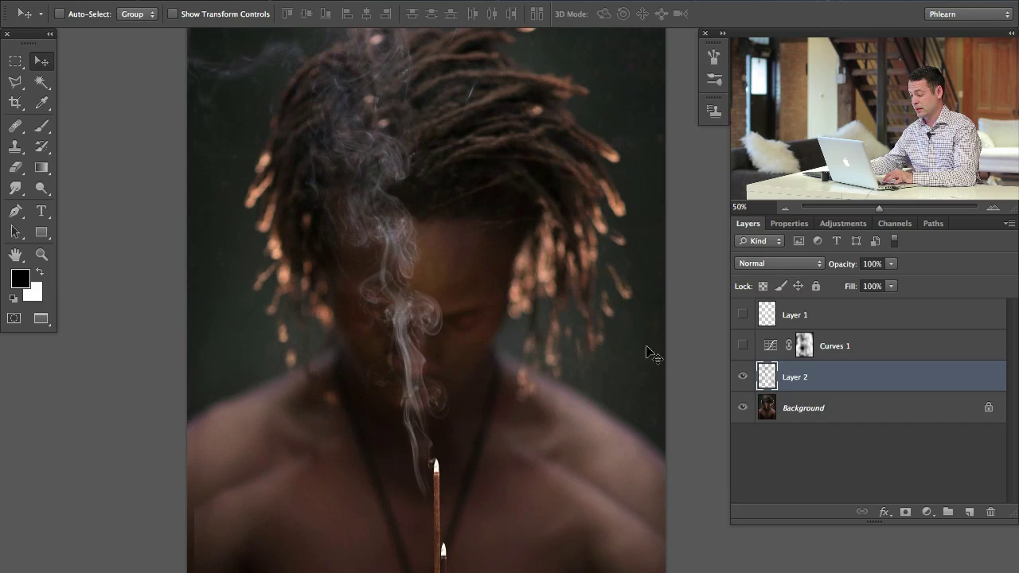
left_click(741, 381)
- Place Layer 2 above Layer 1 at the top of the stack and show Curves 1 again
left_click_drag(837, 375, 808, 320)
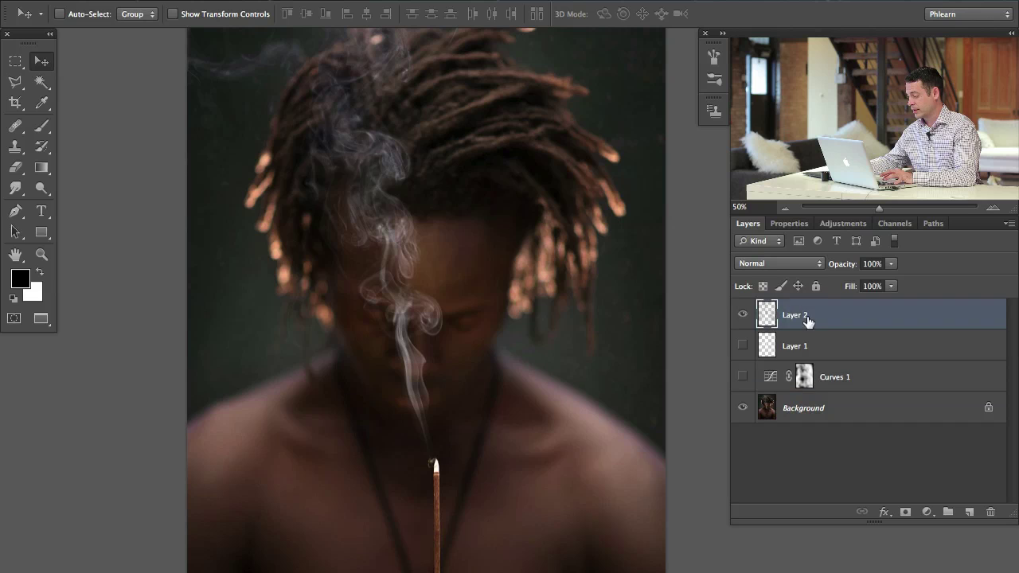
left_click(742, 378)
- Compare the darkened portrait with and without the copied highlights on Layer 2
left_click(741, 322)
left_click(742, 321)
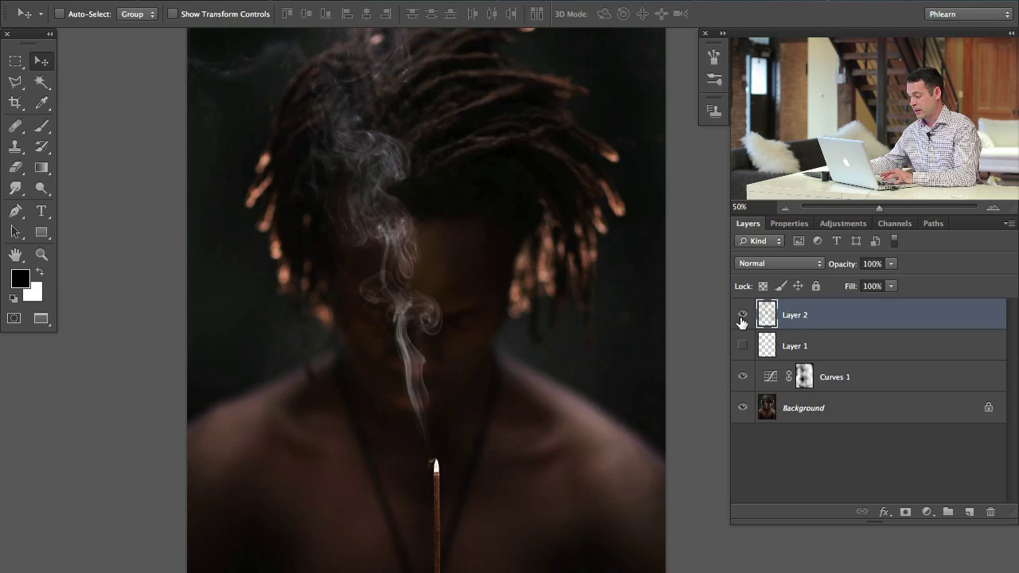
left_click(742, 320)
left_click(741, 322)
left_click(739, 323)
left_click(741, 319)
left_click(740, 318)
left_click(740, 319)
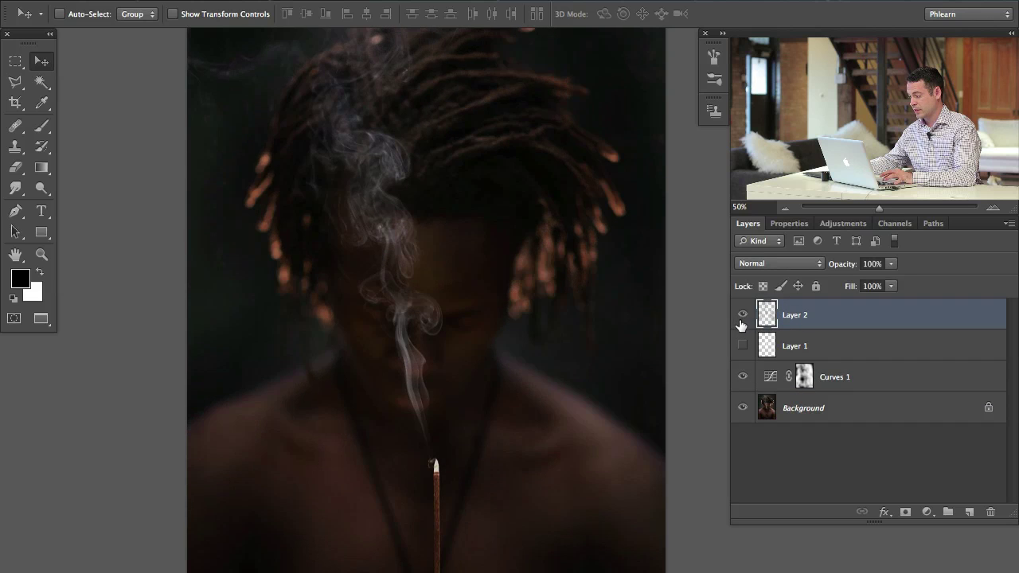
left_click(740, 319)
- Compare the smoke painted white on Layer 1 with the smoke copied from the Background on Layer 2
left_click(741, 347)
left_click(741, 347)
left_click(741, 347)
left_click(742, 320)
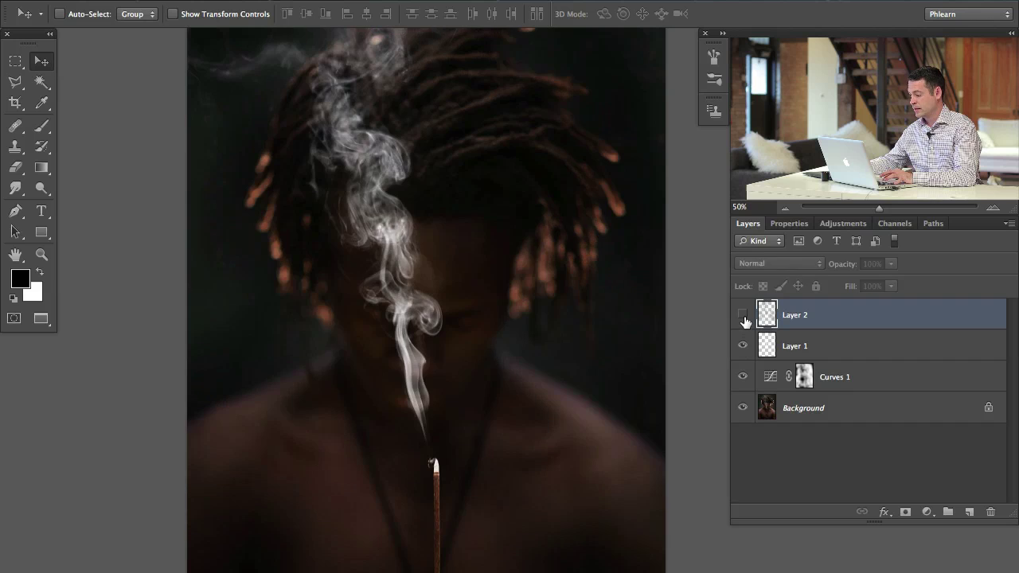
left_click(742, 322)
left_click(742, 323)
left_click(743, 324)
left_click(743, 320)
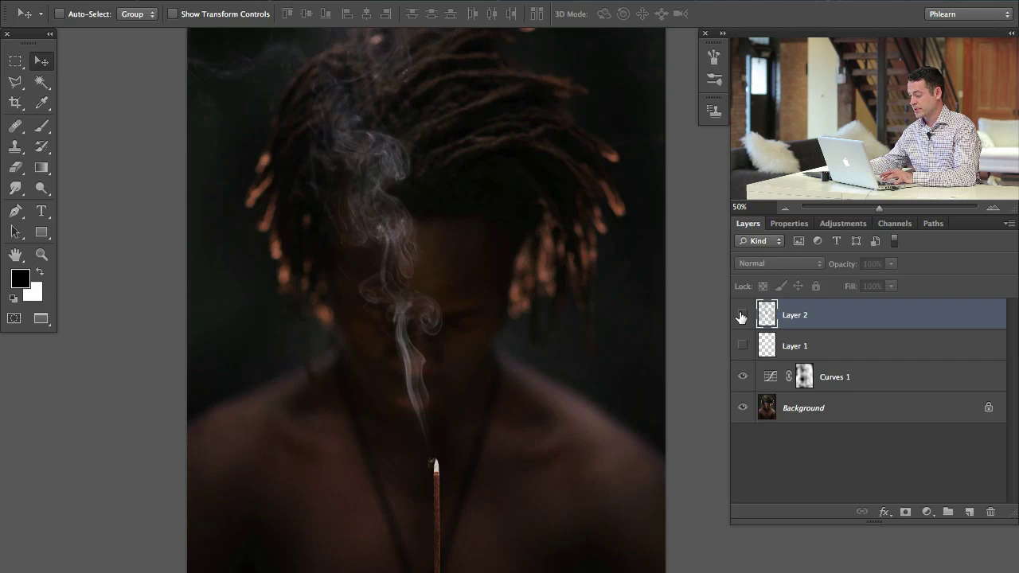
left_click(743, 321)
left_click(741, 323)
left_click(740, 322)
left_click(737, 321)
left_click(739, 319)
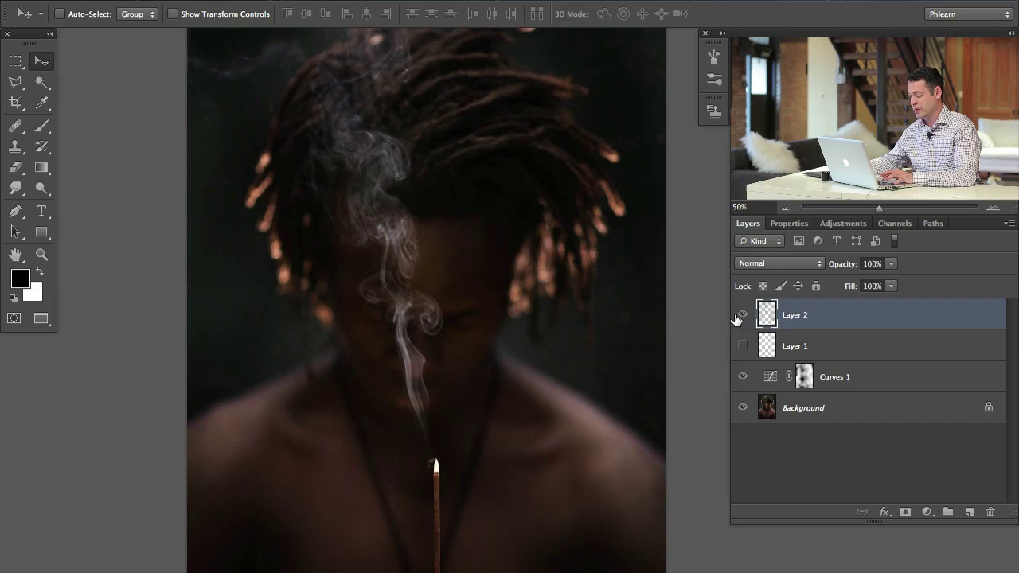
left_click(739, 320)
left_click(740, 321)
- Show Layer 1 together with Layer 2 over the darkened portrait
left_click(743, 347)
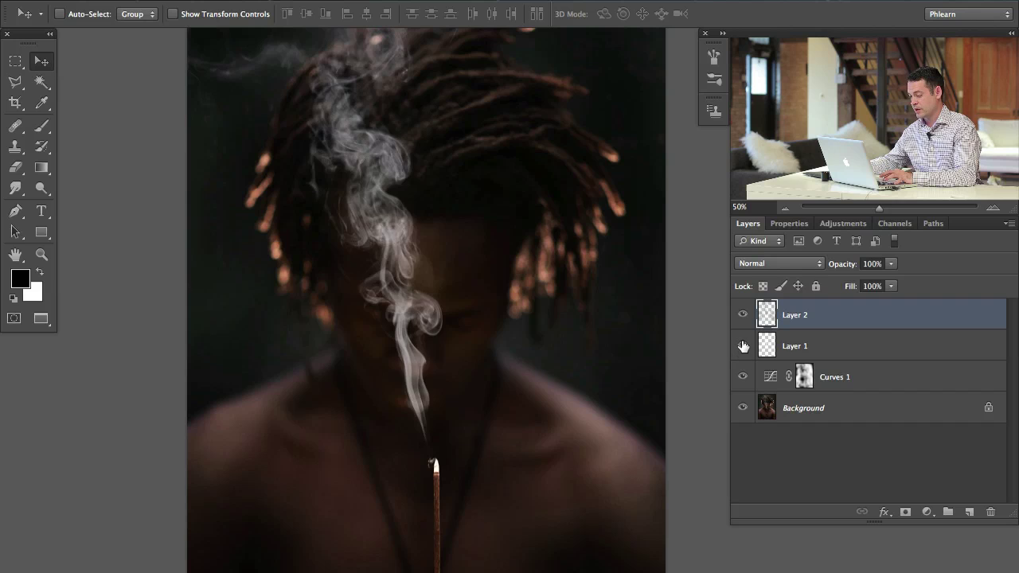
left_click(742, 347)
left_click(742, 346)
- Check the whole portrait with and without Layer 1 and Layer 2 in turn
key("super+minus")
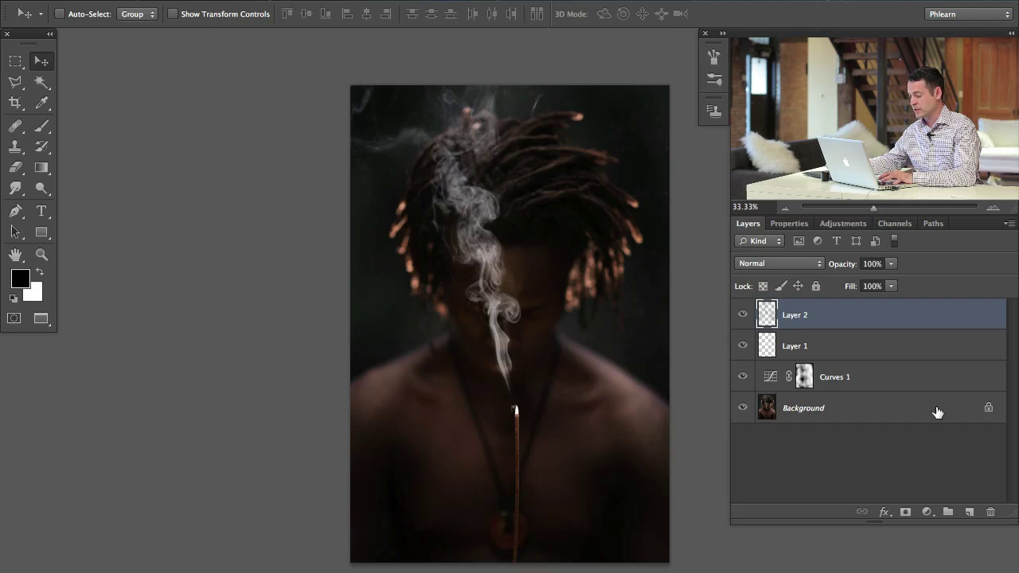
scroll(550, 391, "right", 5)
scroll(549, 391, "down", 2)
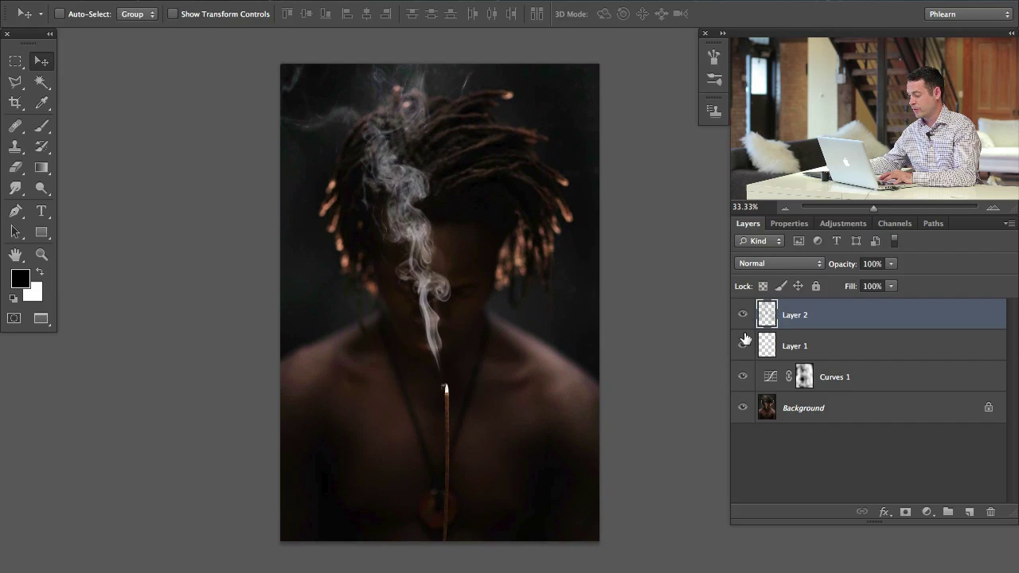
left_click(742, 345)
left_click(743, 345)
left_click(742, 316)
left_click(742, 316)
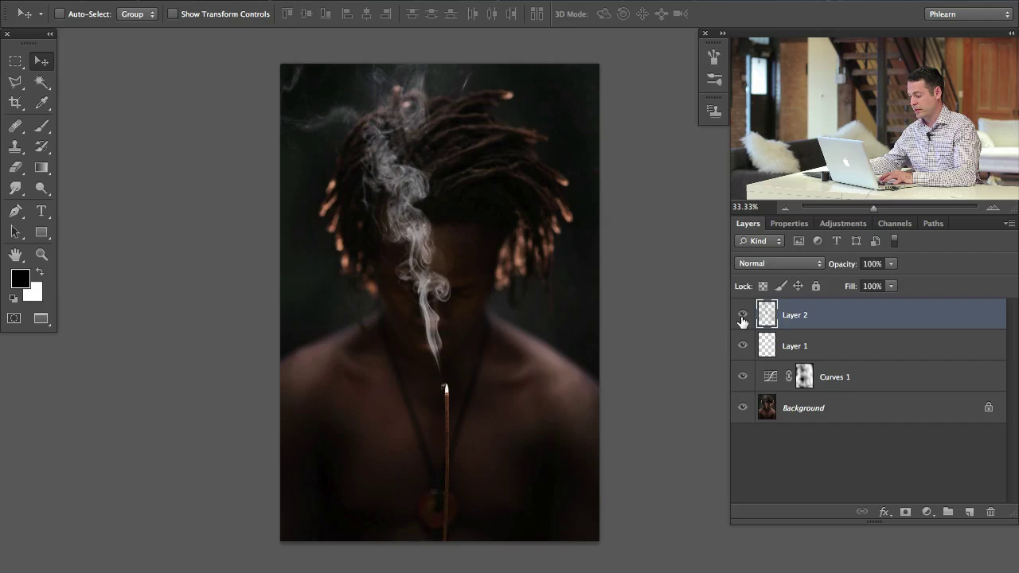
left_click(742, 315)
left_click(742, 315)
left_click(742, 316)
left_click(742, 316)
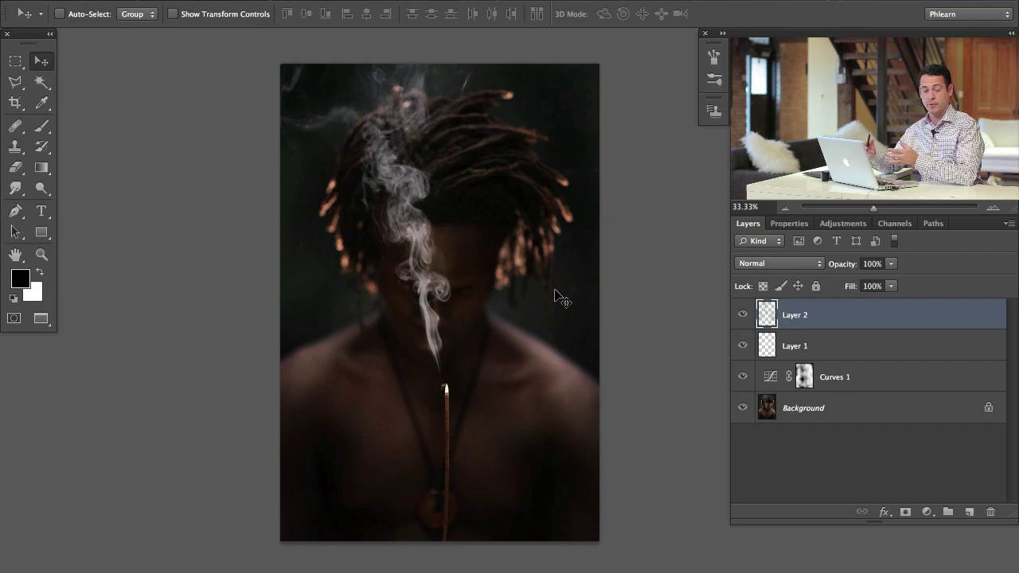
- Compare the edited portrait with the original Background alone, and examine the smoke close up
left_click(742, 408, "alt")
left_click(742, 409, "alt")
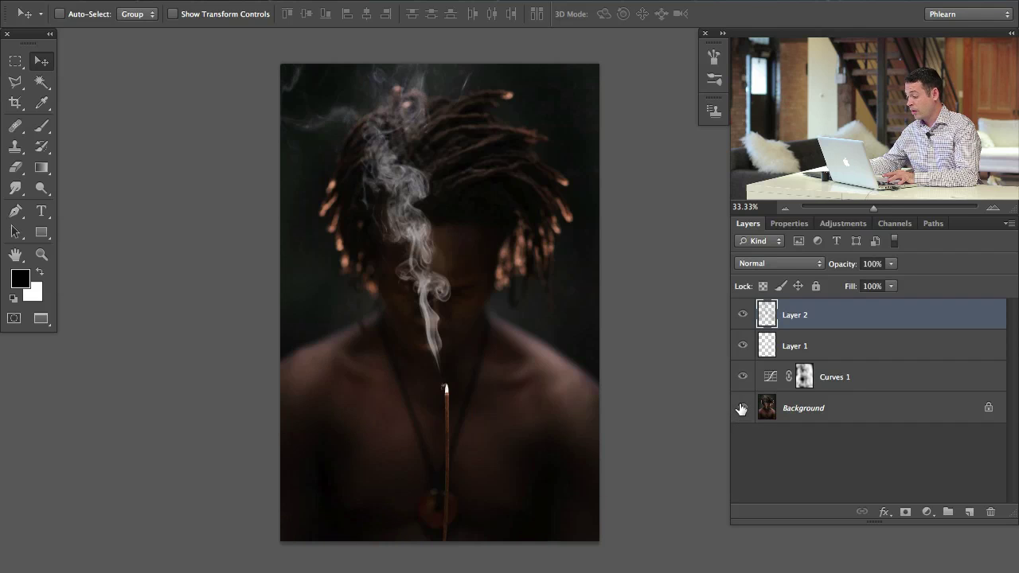
left_click(742, 409, "alt")
left_click(742, 409, "alt")
key("super+plus")
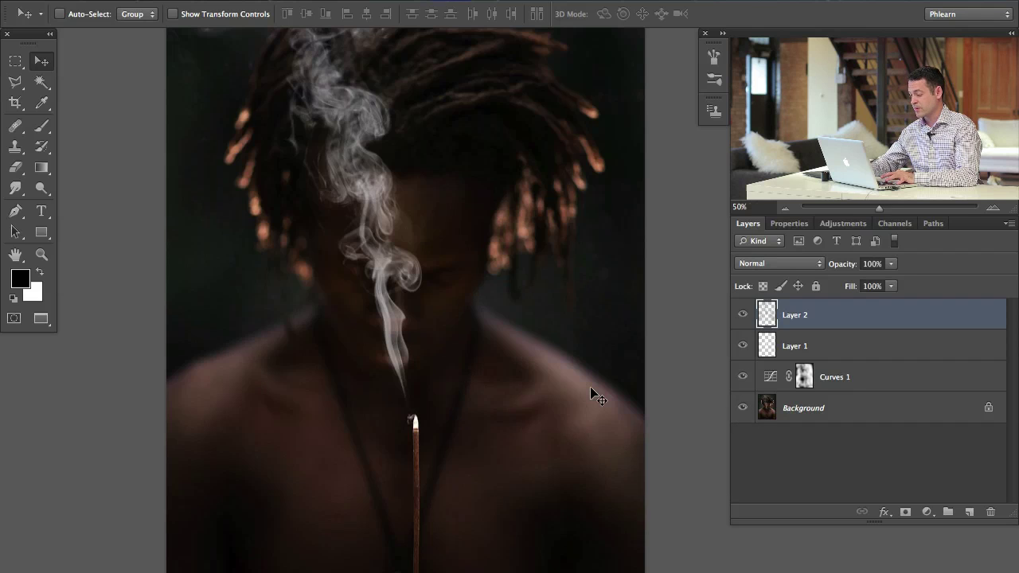
left_click_drag(478, 387, 549, 355)
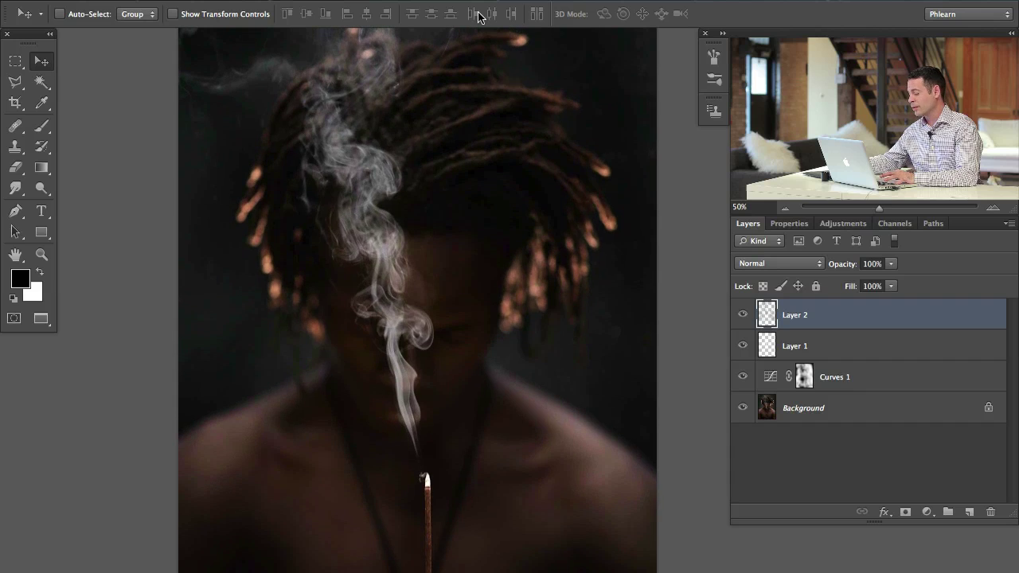